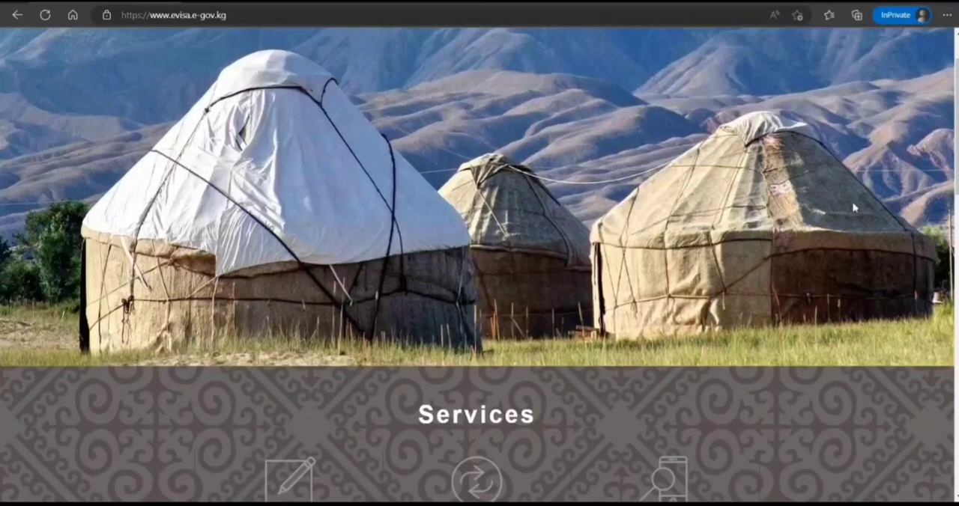
Step: Look over the e-Visa home page, including the Services options and the About e-Visa section
scroll(791, 153, "up", 1)
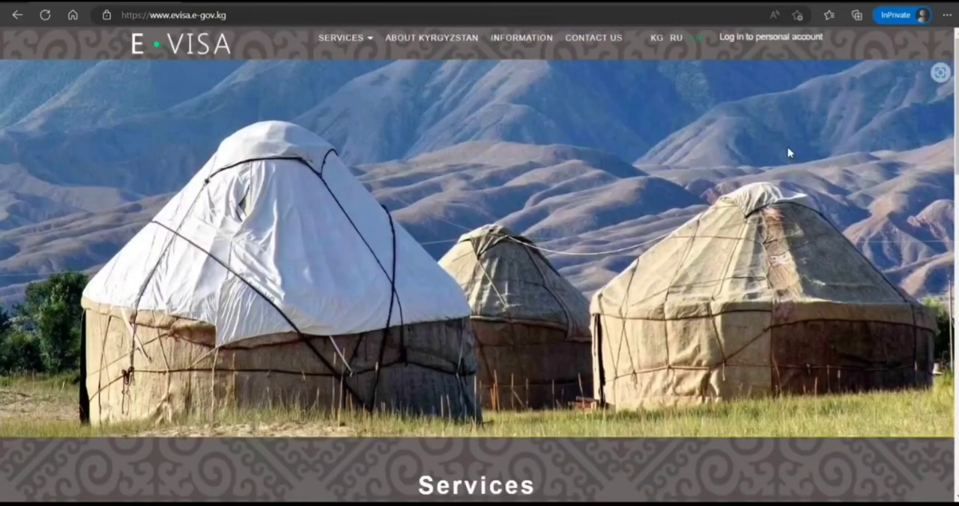
scroll(786, 152, "down", 1)
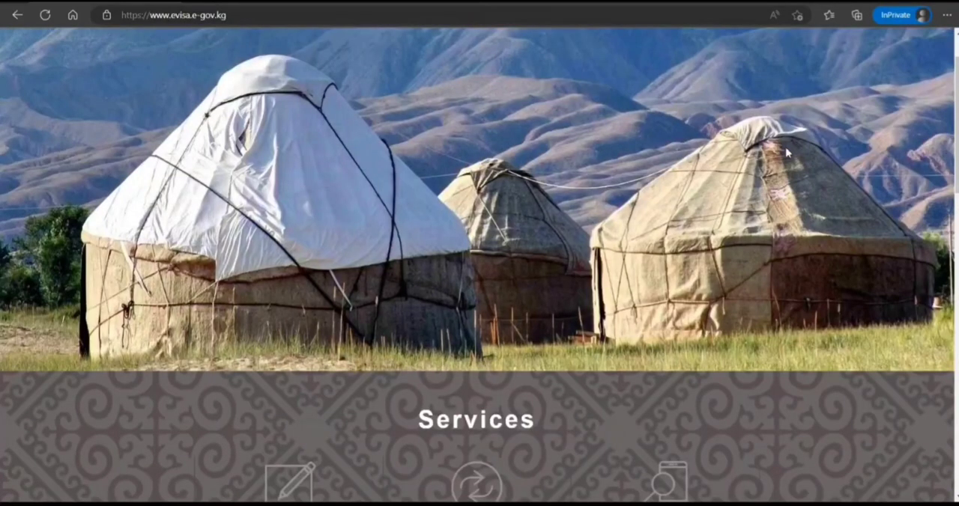
scroll(786, 152, "down", 5)
scroll(784, 151, "down", 2)
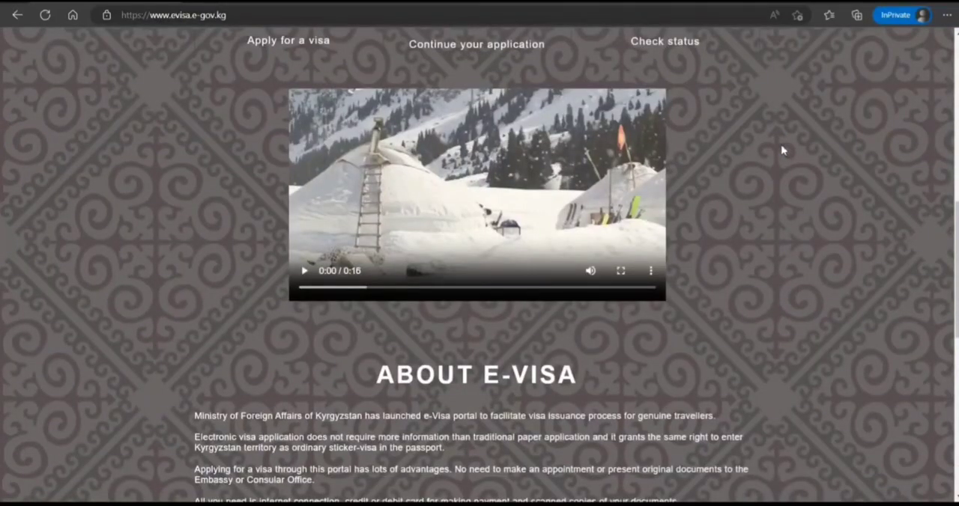
scroll(782, 151, "up", 8)
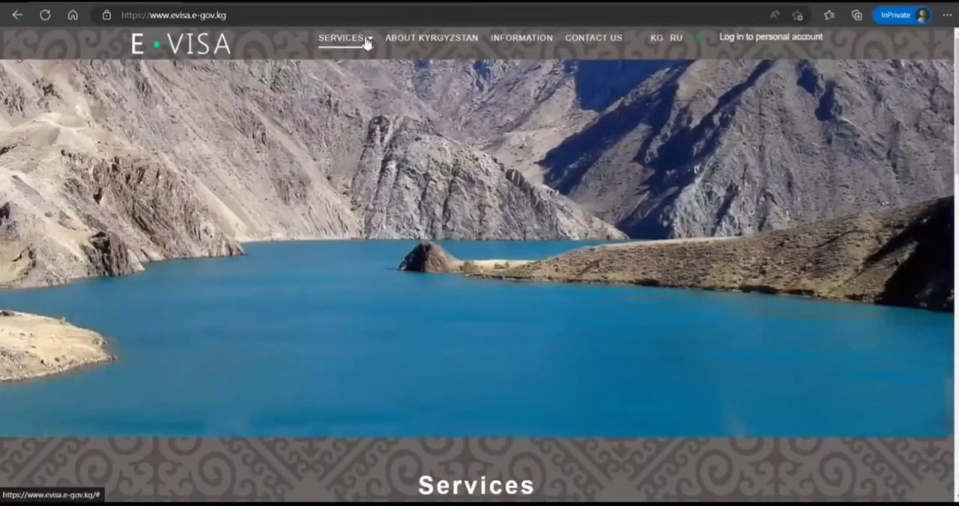
left_click(366, 41)
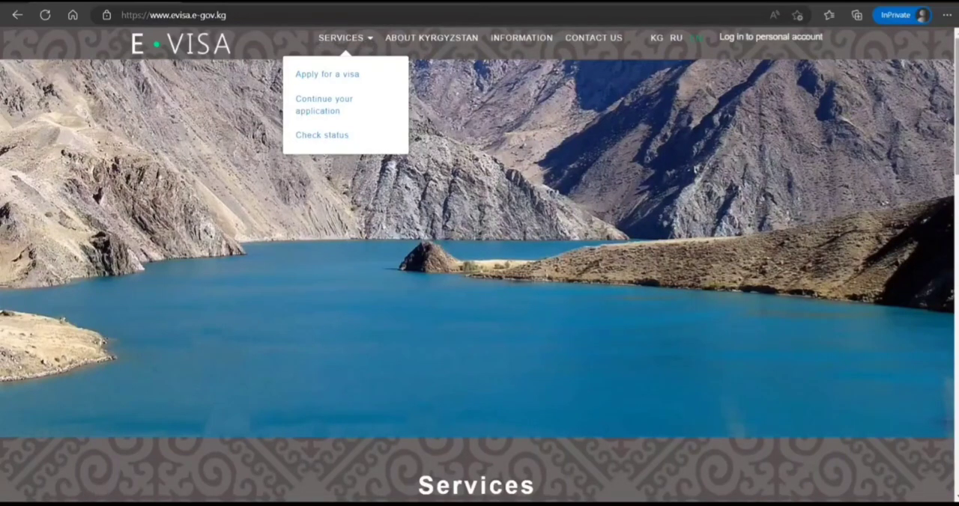
scroll(480, 265, "down", 4)
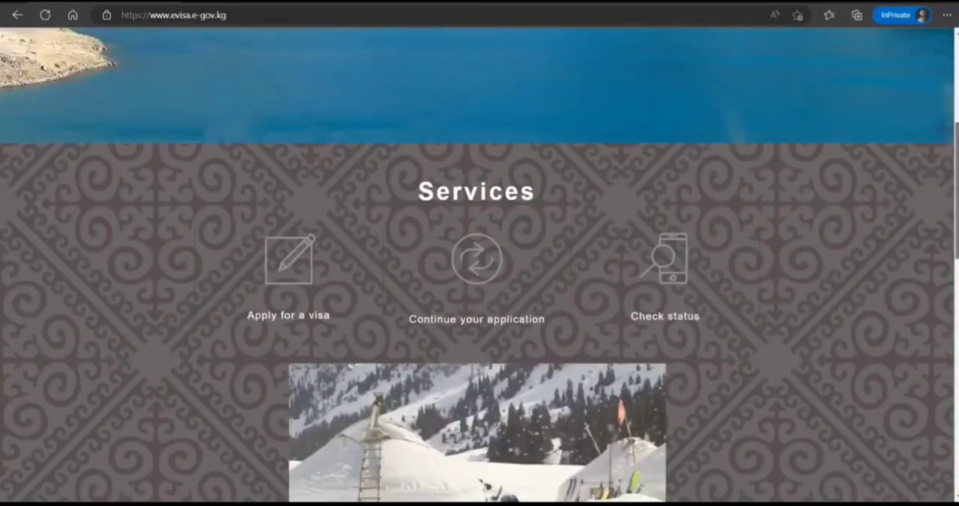
scroll(479, 266, "up", 4)
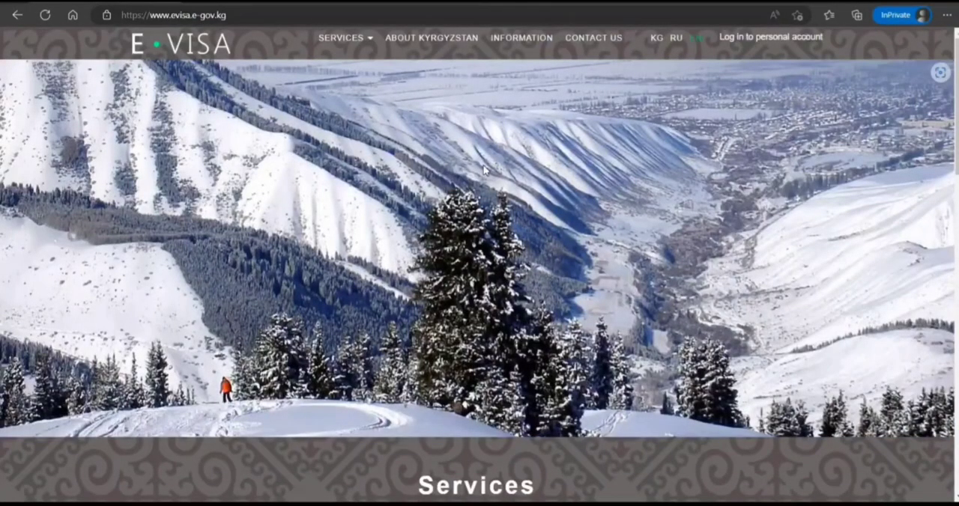
Step: Start a new visa application from the Services section and choose India as the passport country
scroll(484, 170, "down", 5)
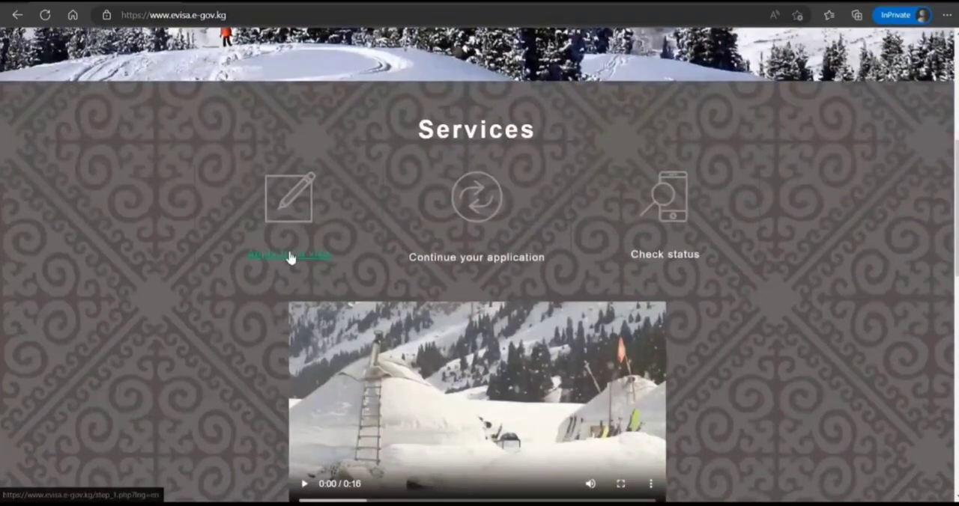
left_click(290, 257)
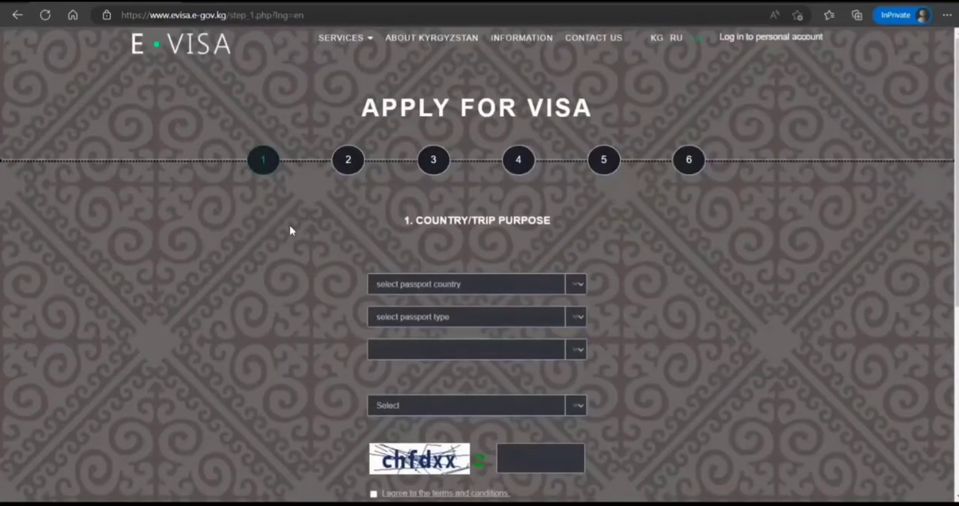
scroll(492, 147, "down", 2)
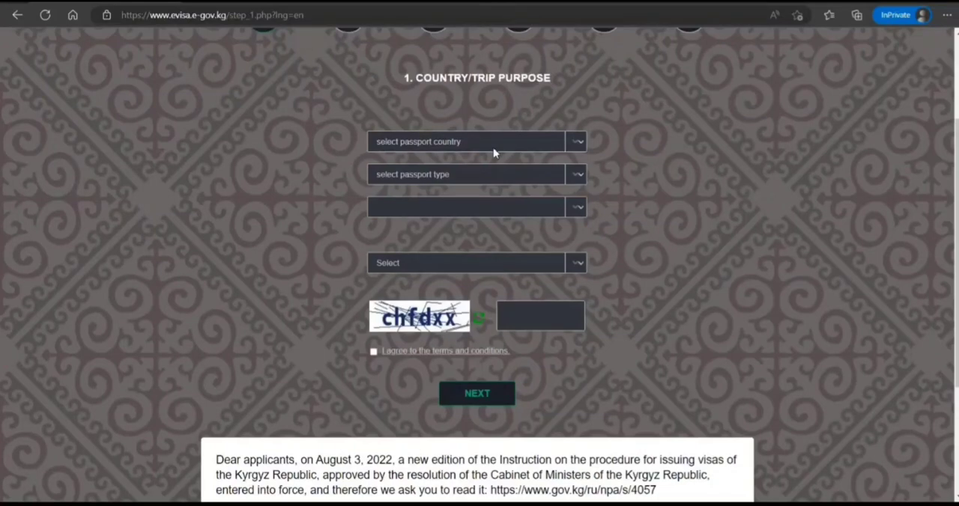
key("i")
key("i")
key("Up")
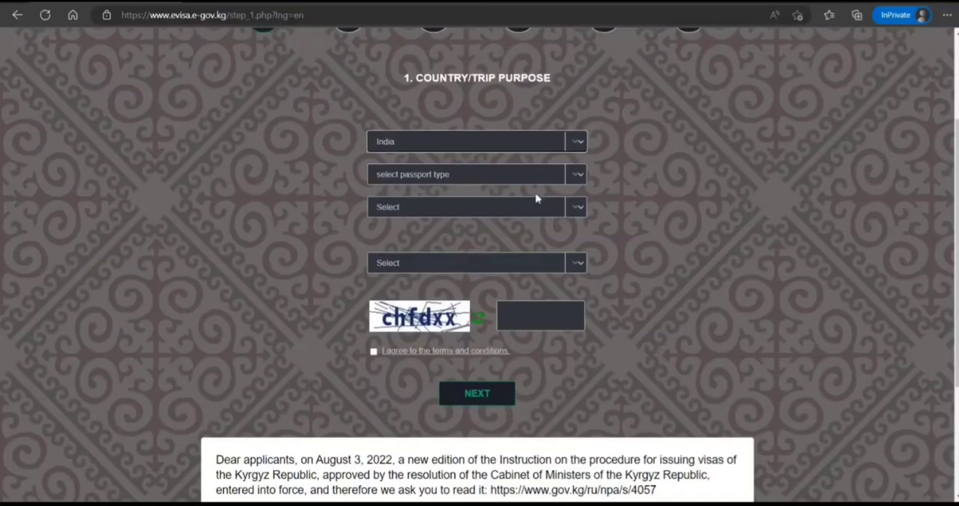
Step: Set the passport type to Ordinary and the visa type to Tourist (TS)
left_click(576, 174)
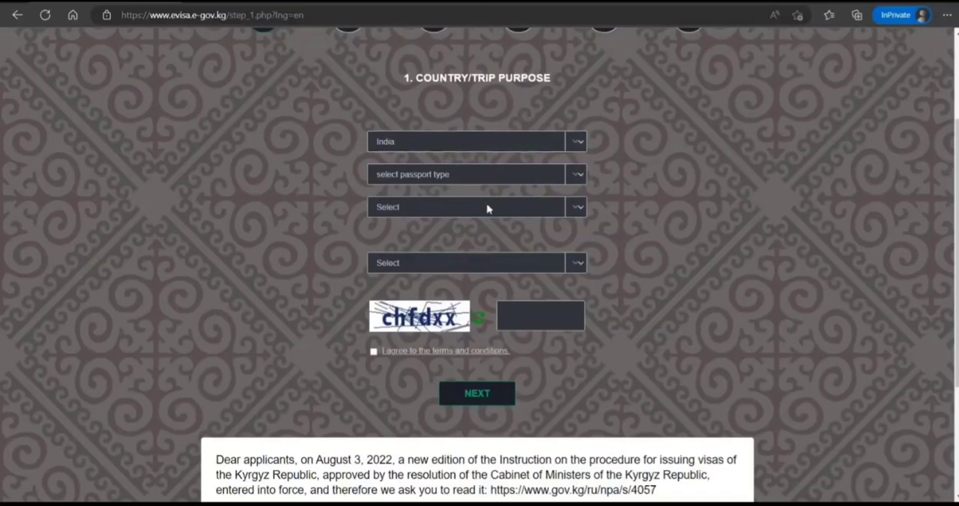
left_click(487, 209)
left_click(447, 357)
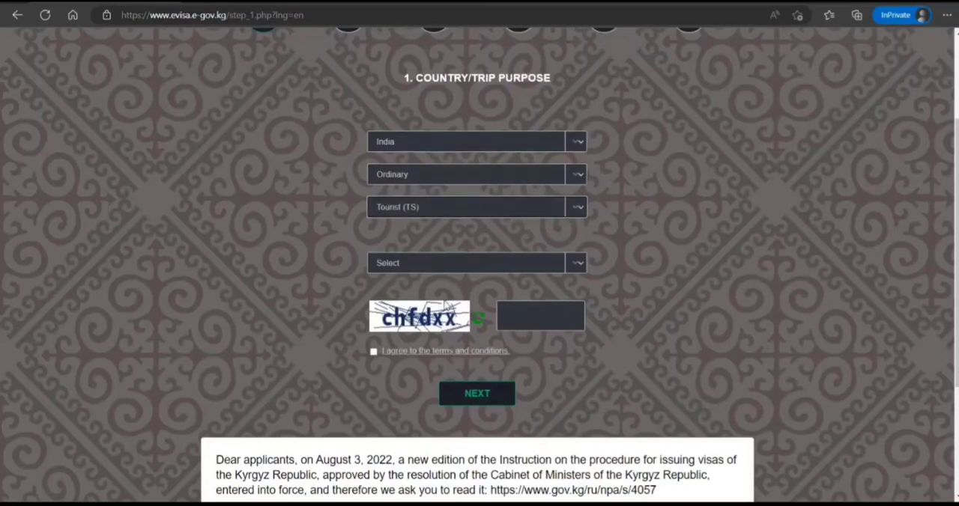
Step: Choose SINGLE ENTRY and compare the visa rates for the 2-month and 1-month durations
left_click(574, 266)
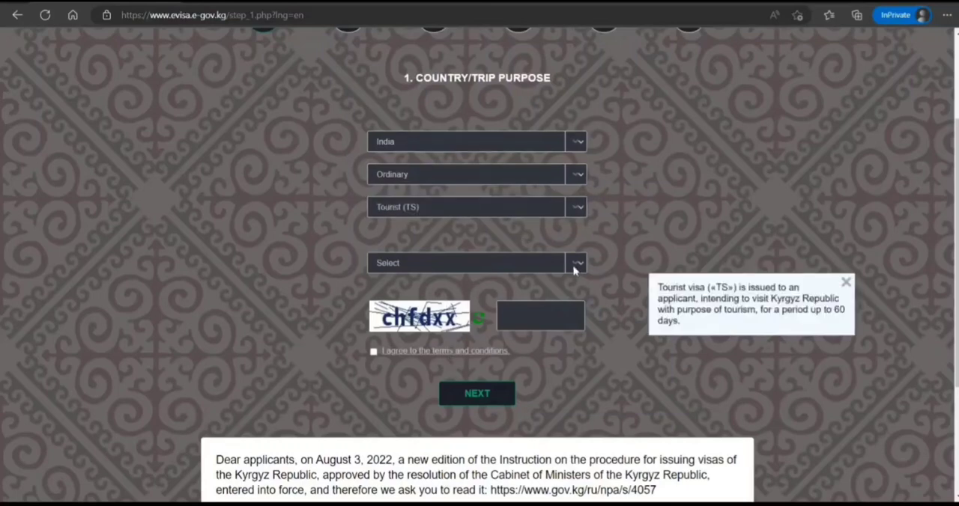
left_click(500, 297)
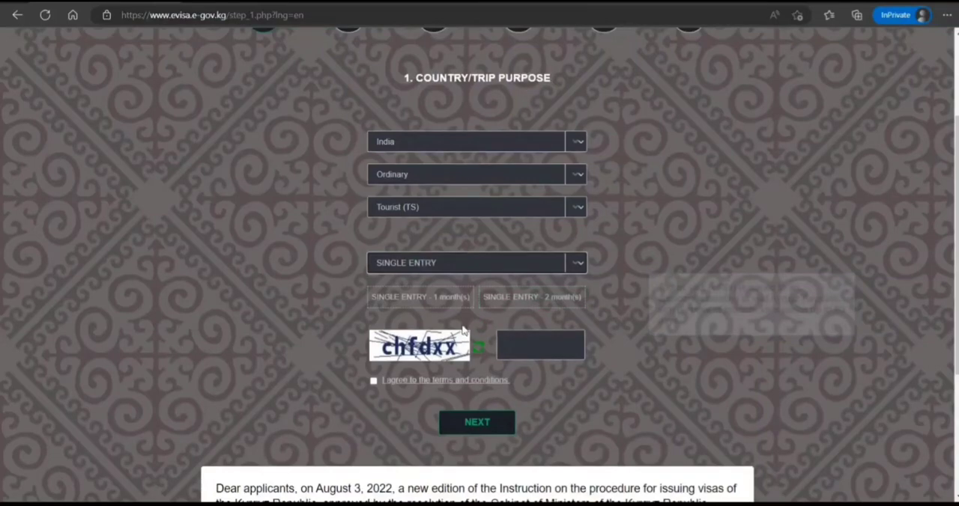
left_click(499, 301)
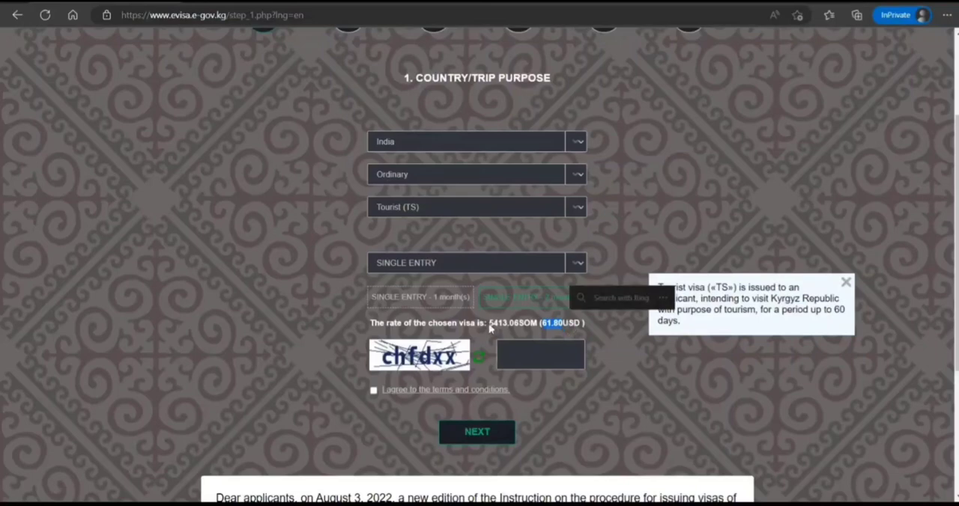
double_click(436, 299)
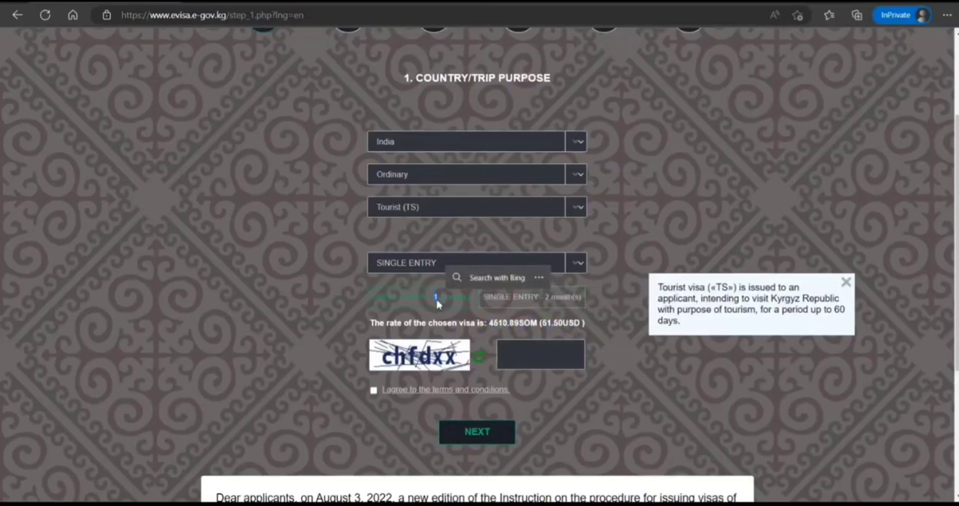
left_click_drag(490, 323, 537, 323)
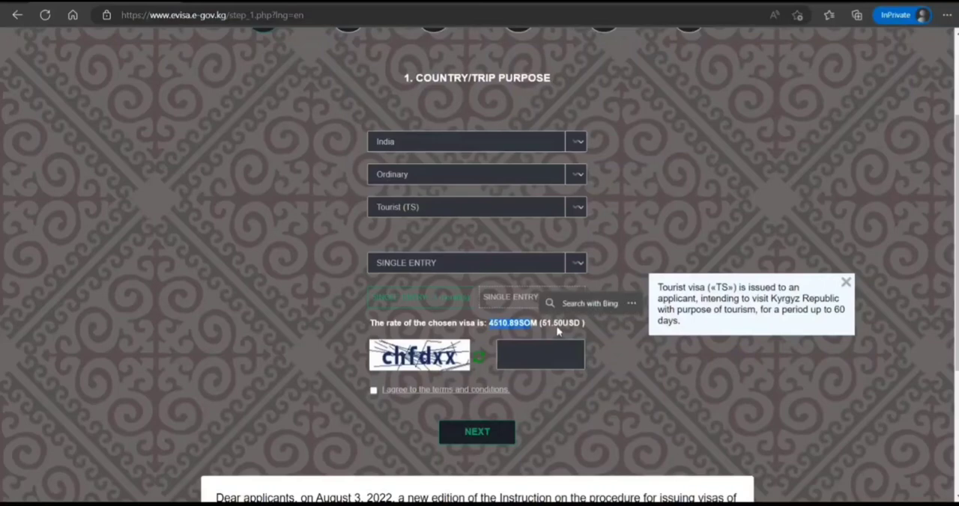
Step: Try the MULTI ENTRY option and return the visa to SINGLE ENTRY with a duration of 2 months
left_click(475, 263)
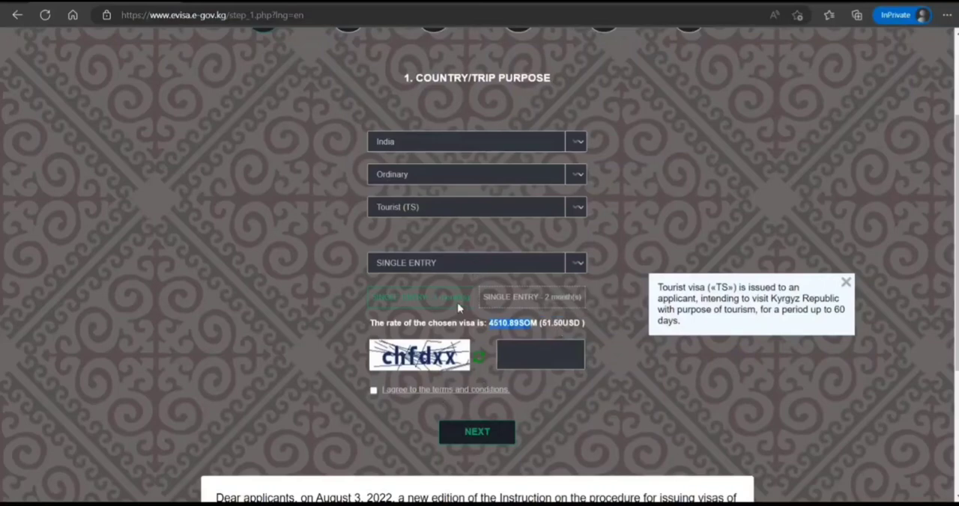
left_click(458, 303)
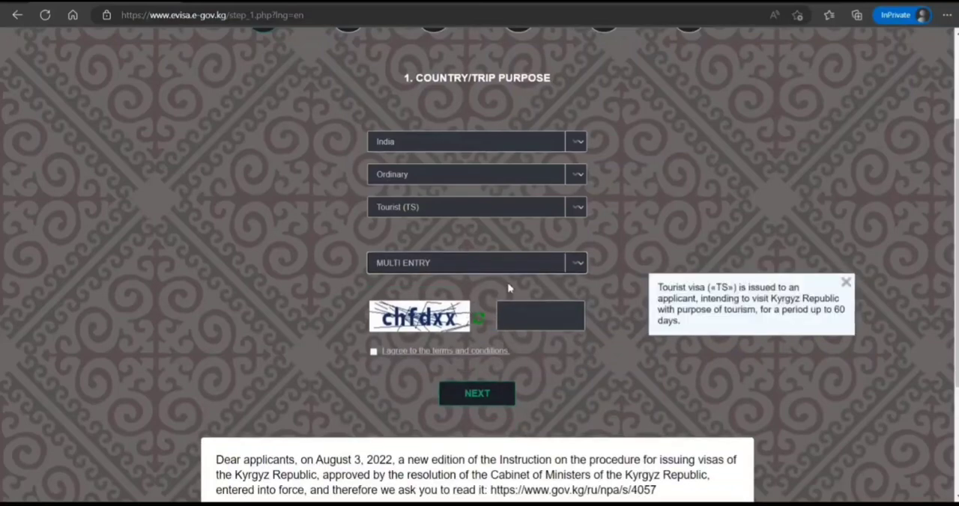
left_click(452, 296)
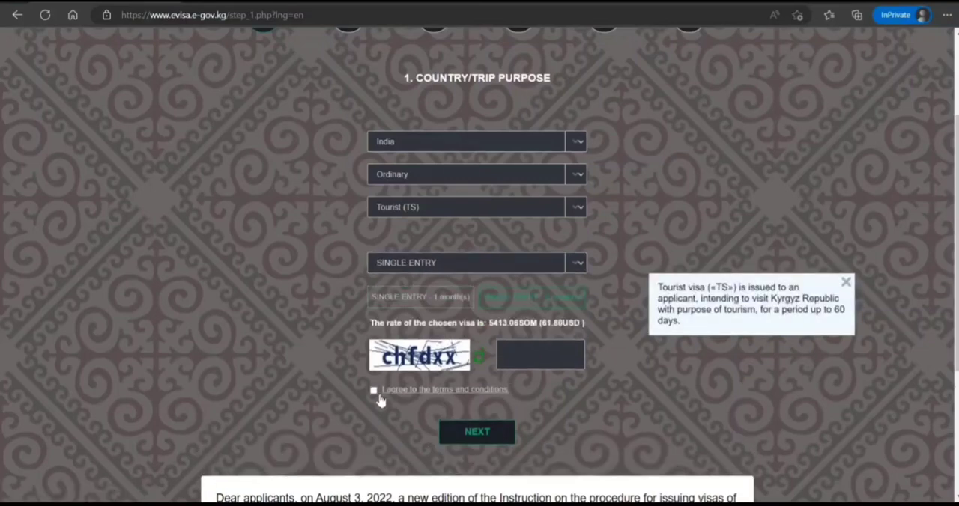
Step: Agree to the terms and conditions and submit the country and trip purpose page with the captcha code
left_click(374, 391)
left_click(578, 347)
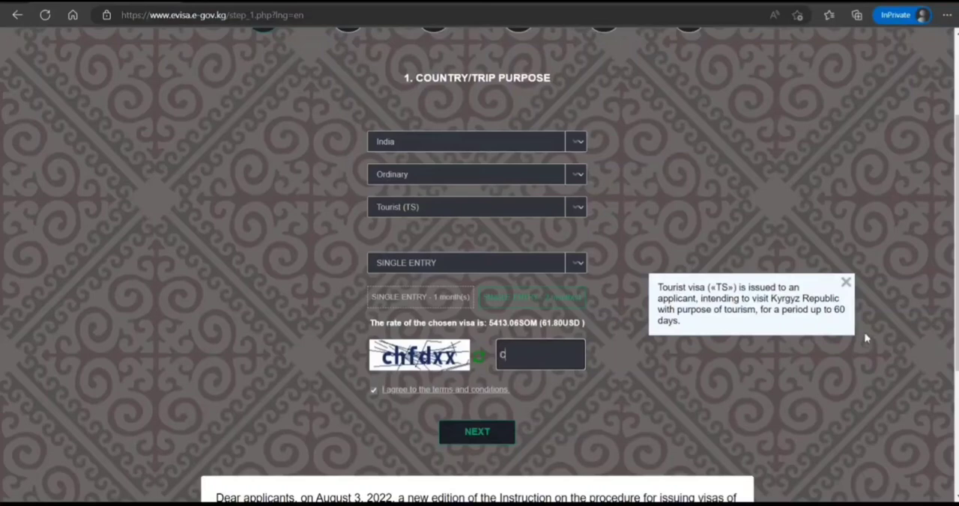
type("chfdxx")
left_click(506, 439)
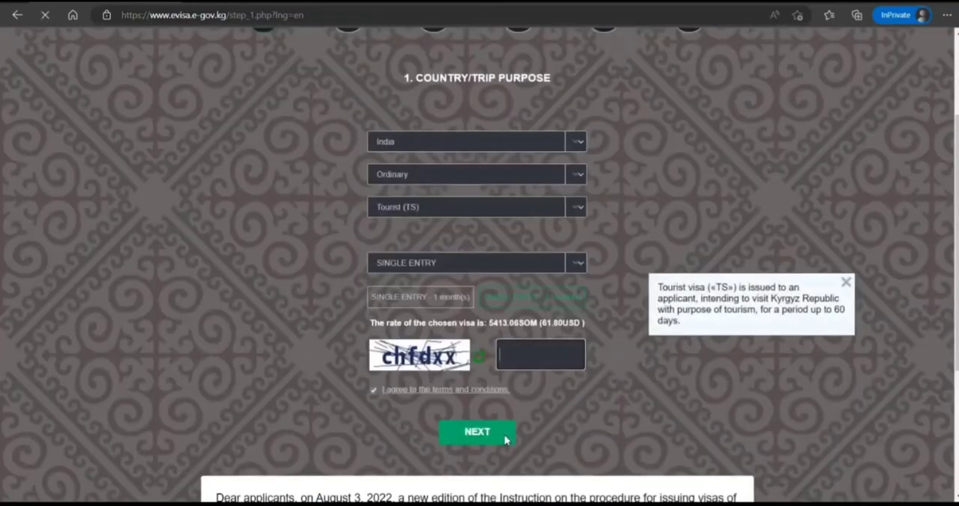
Step: Enter the applicant's surname and first name in the applicant data, leaving the middle name blank
scroll(599, 262, "down", 2)
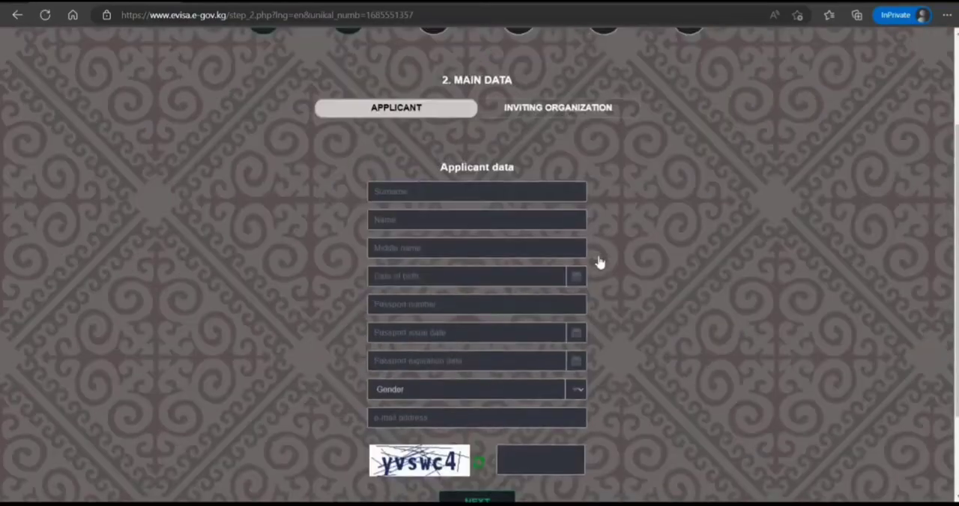
left_click(522, 191)
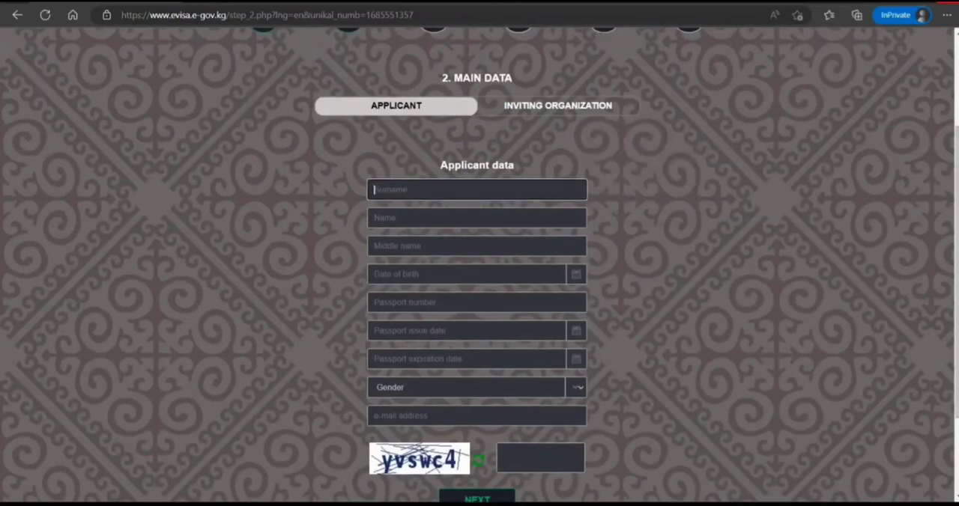
key("Tab")
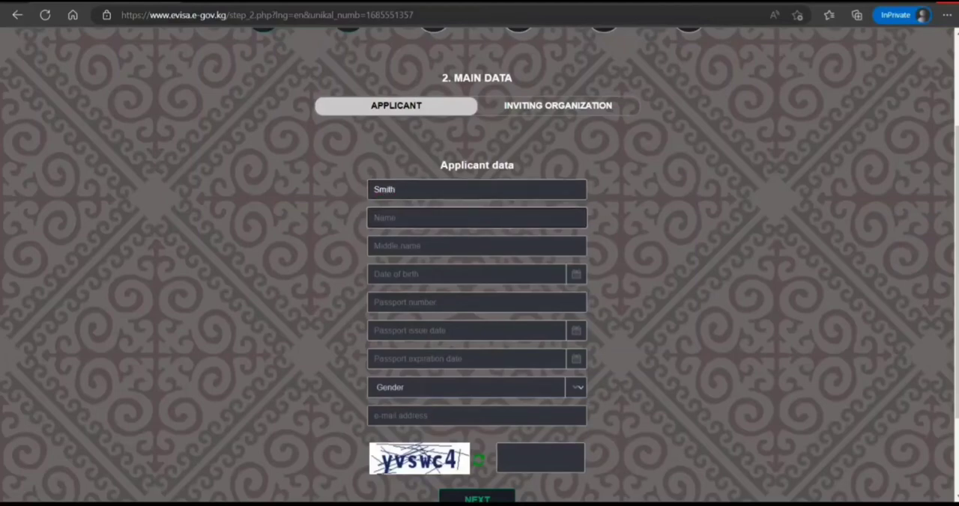
key("Tab")
key("Tab")
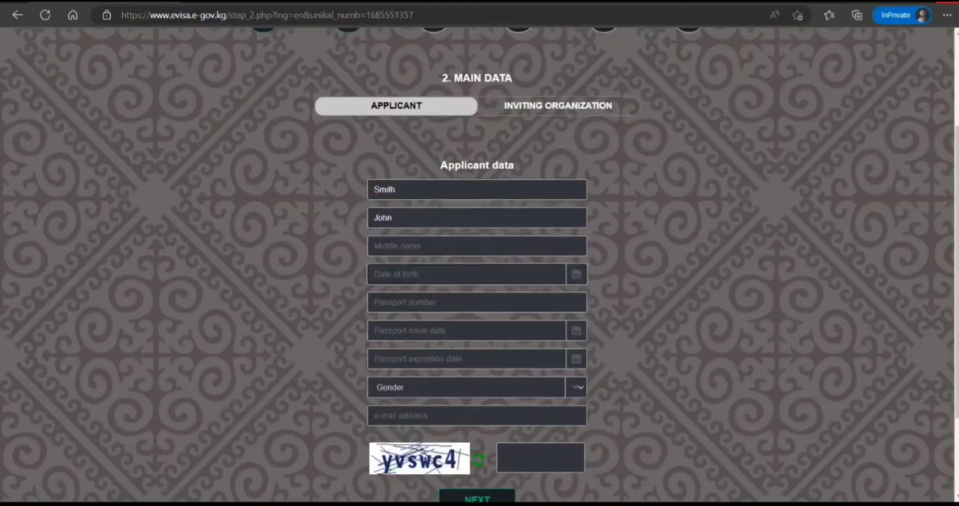
left_click(581, 279)
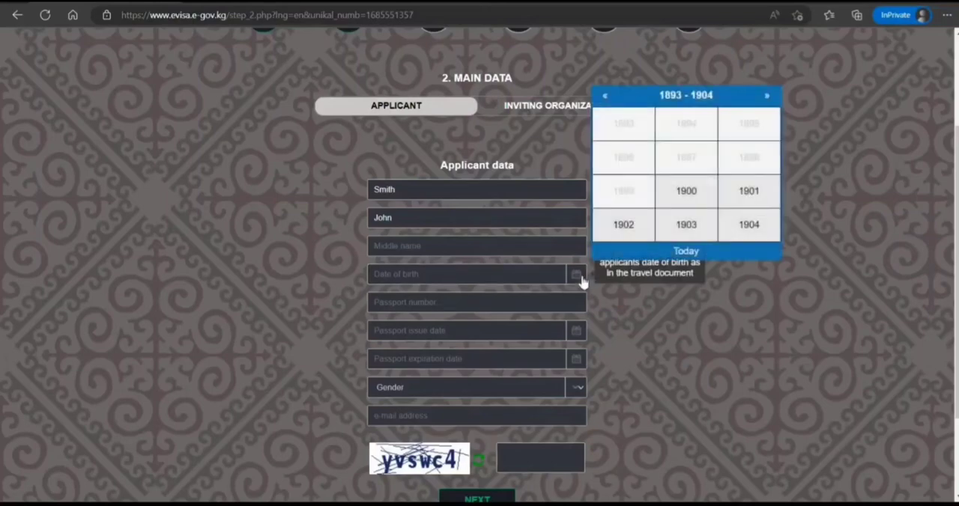
left_click(724, 99)
left_click(725, 99)
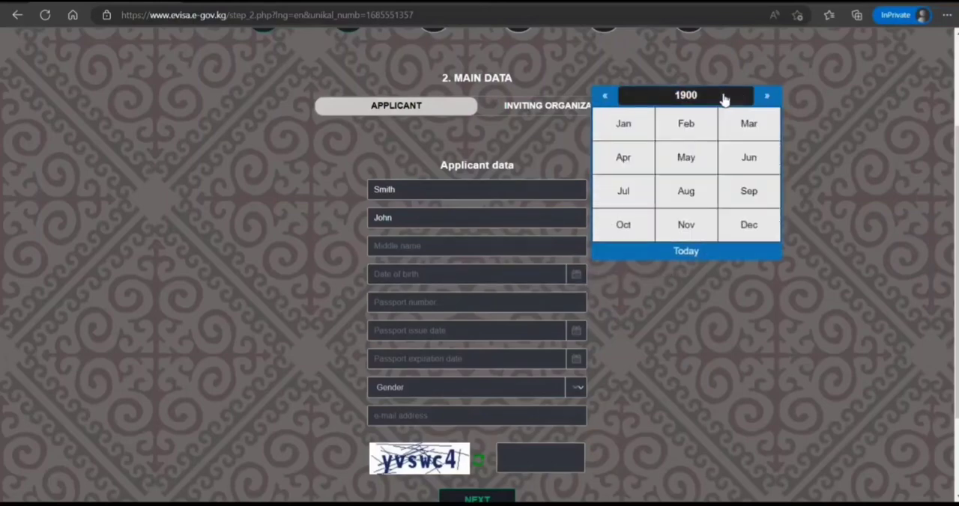
left_click(724, 99)
left_click(724, 99)
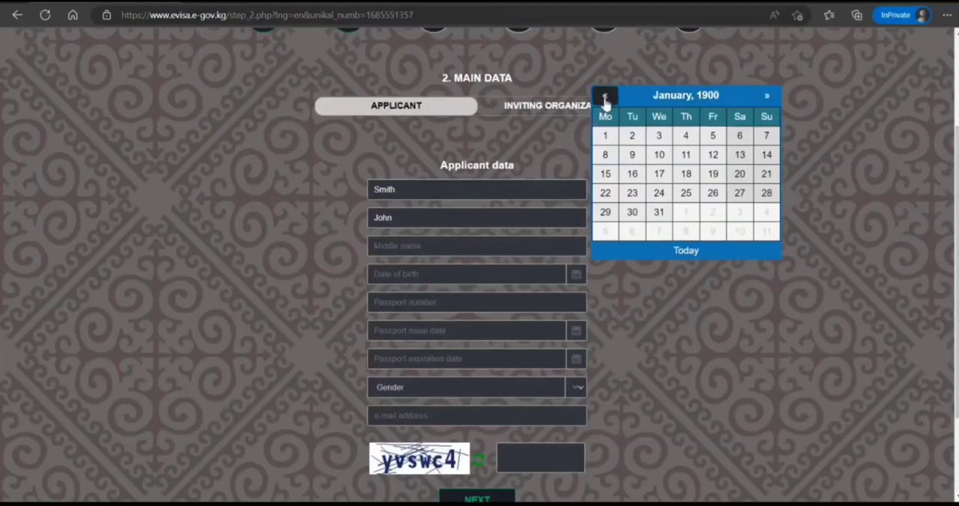
left_click(605, 98)
left_click(767, 96)
left_click(776, 101)
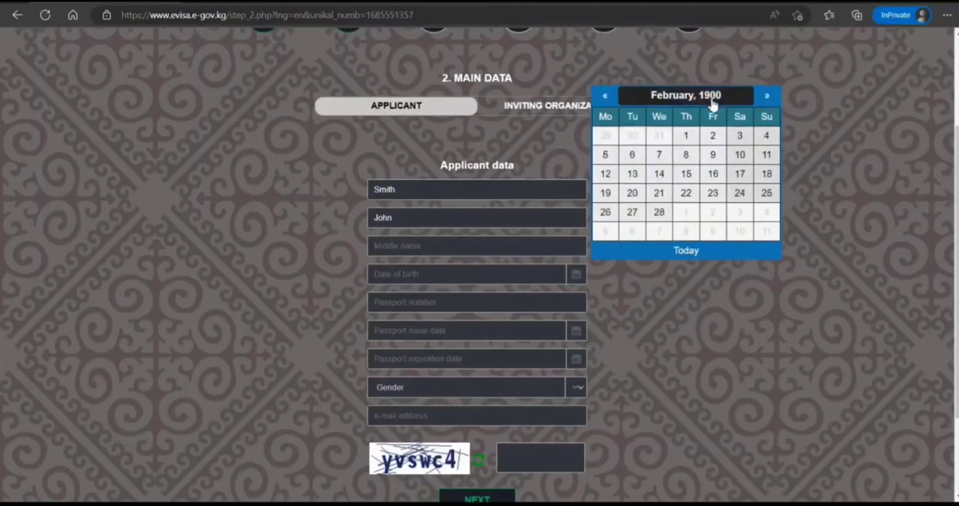
left_click(681, 314)
Step: Set the applicant's date of birth from the calendar
left_click(576, 274)
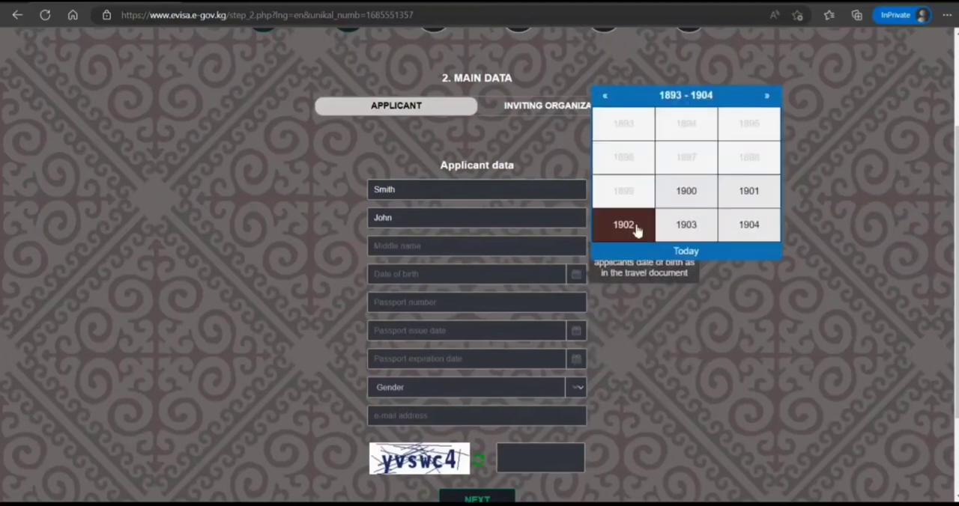
left_click(767, 97)
left_click(767, 96)
left_click(767, 97)
left_click(767, 97)
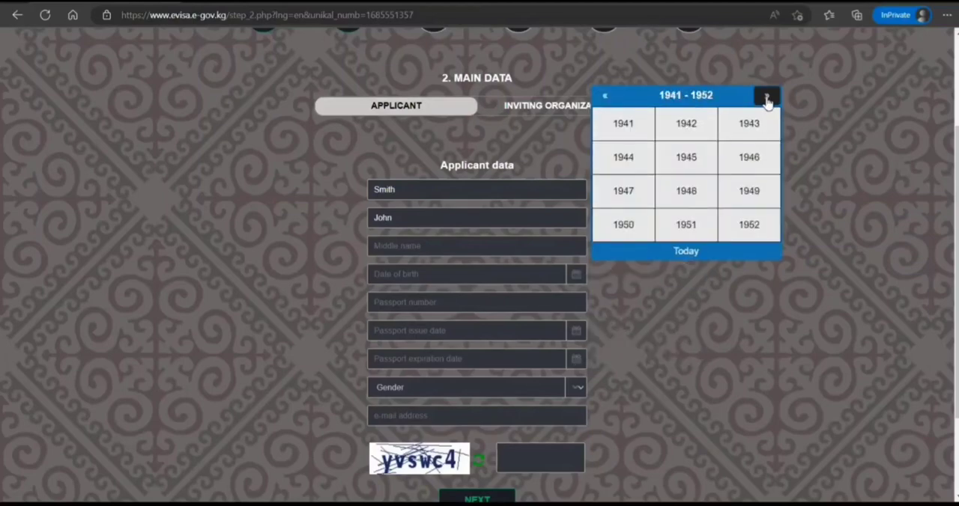
left_click(766, 97)
left_click(766, 97)
left_click(766, 97)
left_click(767, 96)
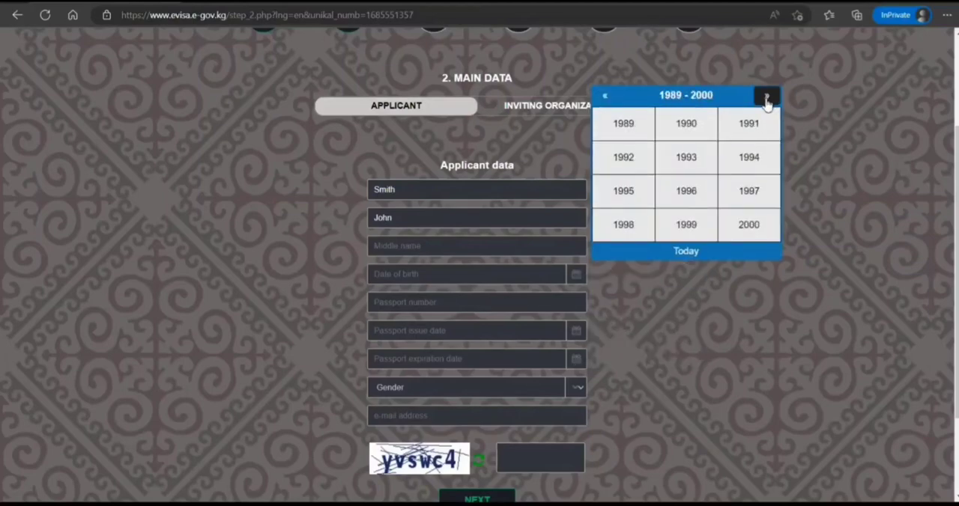
left_click(606, 97)
left_click(687, 227)
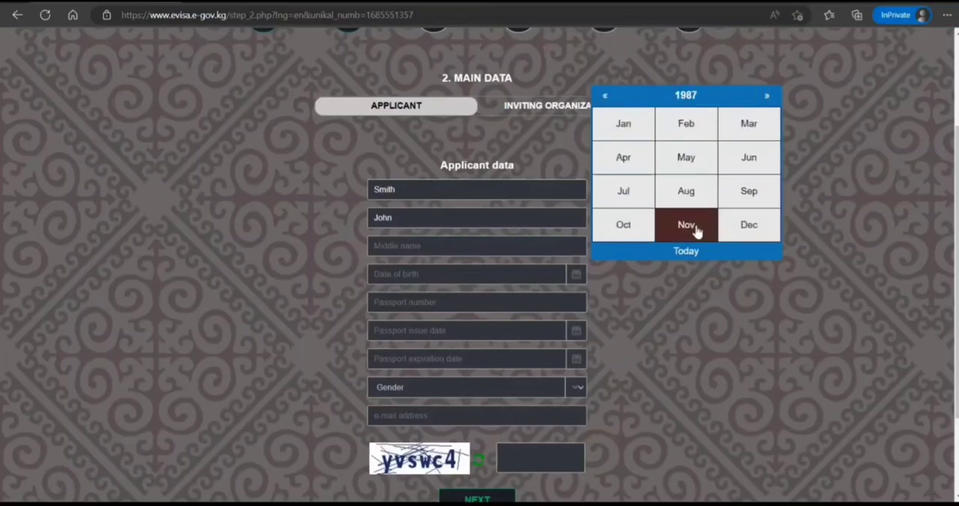
left_click(694, 227)
left_click(707, 216)
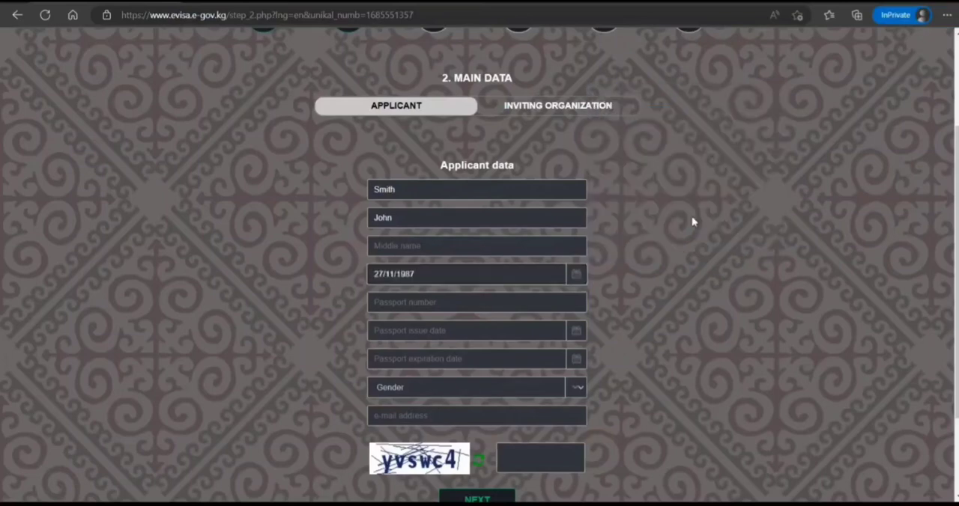
Step: Enter the applicant's passport number in the applicant data
left_click(550, 309)
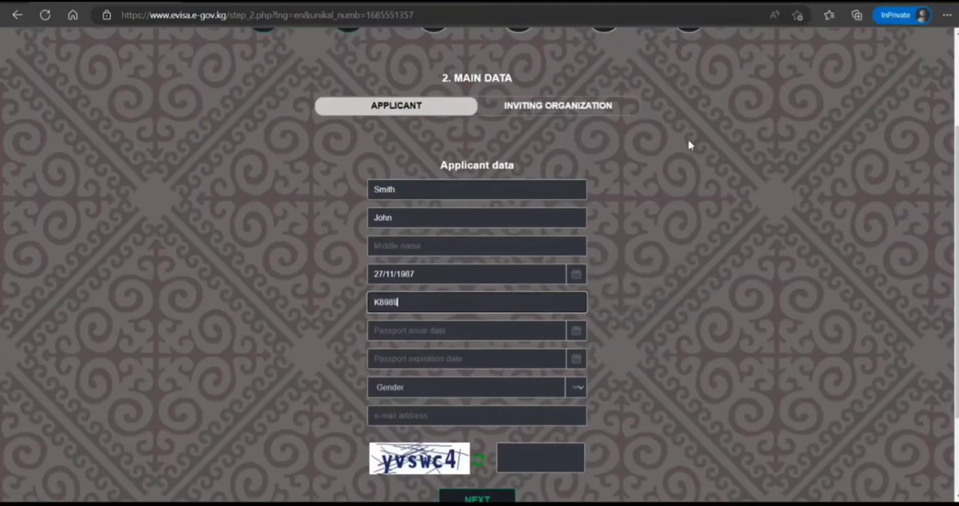
Step: Set the passport issue date to 30/11/2019
left_click(575, 334)
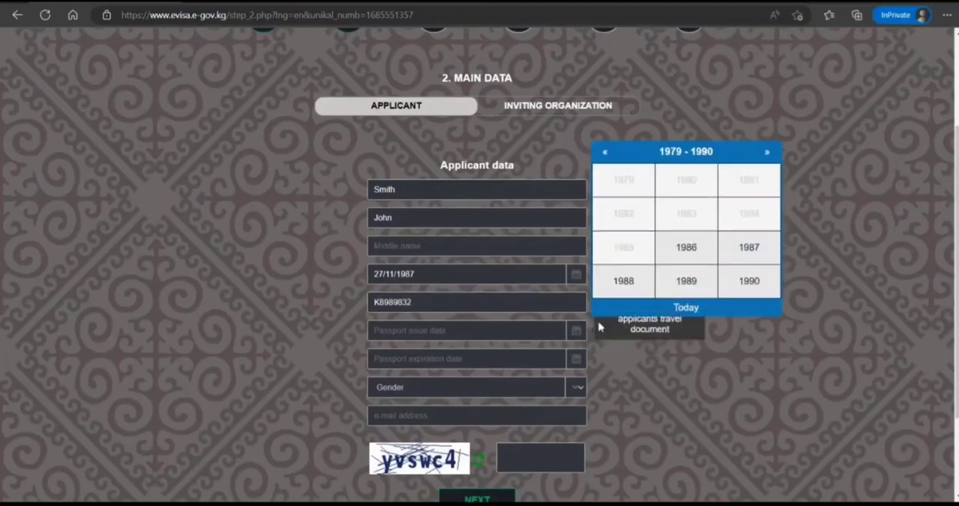
left_click(767, 152)
left_click(767, 152)
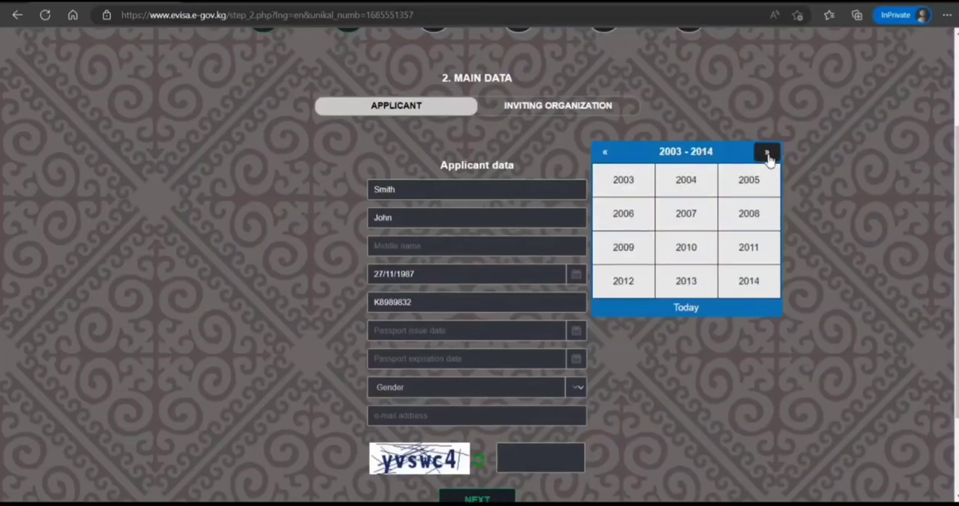
left_click(766, 153)
left_click(684, 214)
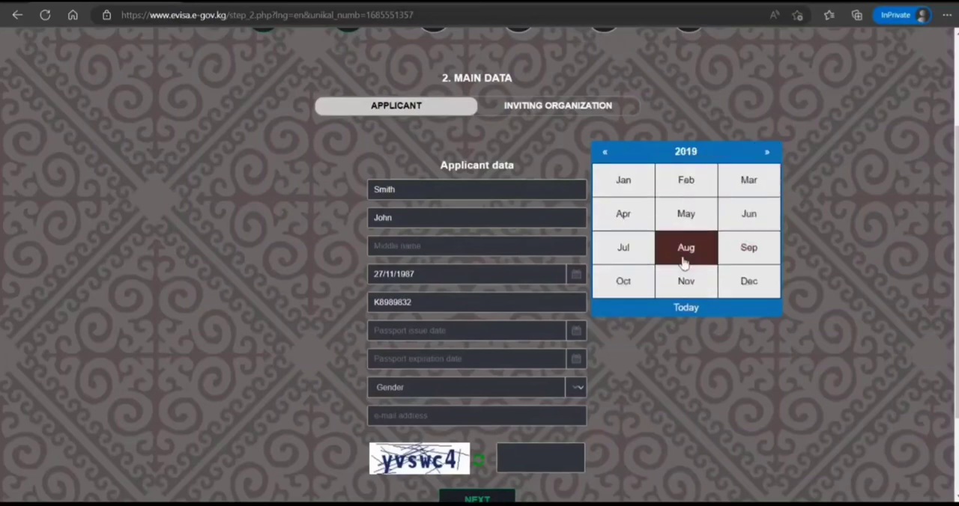
left_click(686, 281)
left_click(749, 270)
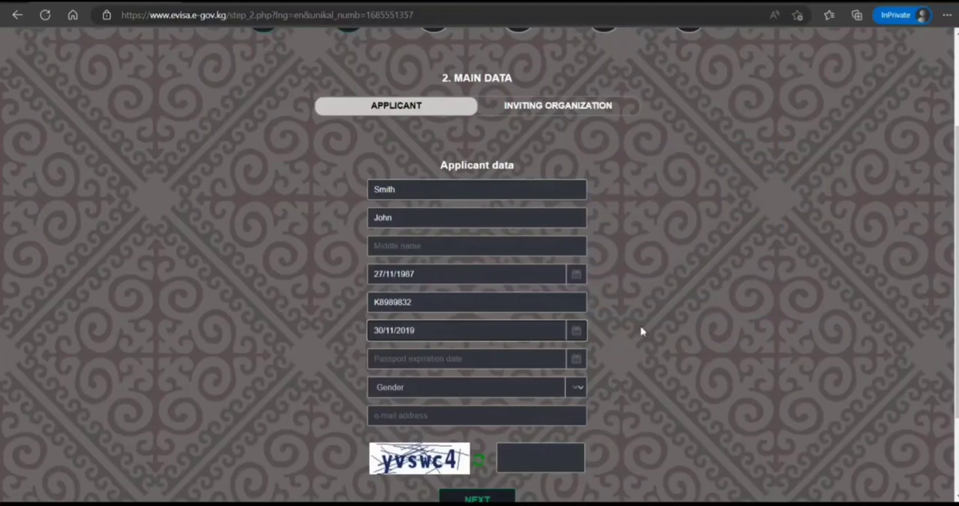
Step: Set the passport expiration date to 27/11/2029
left_click(576, 362)
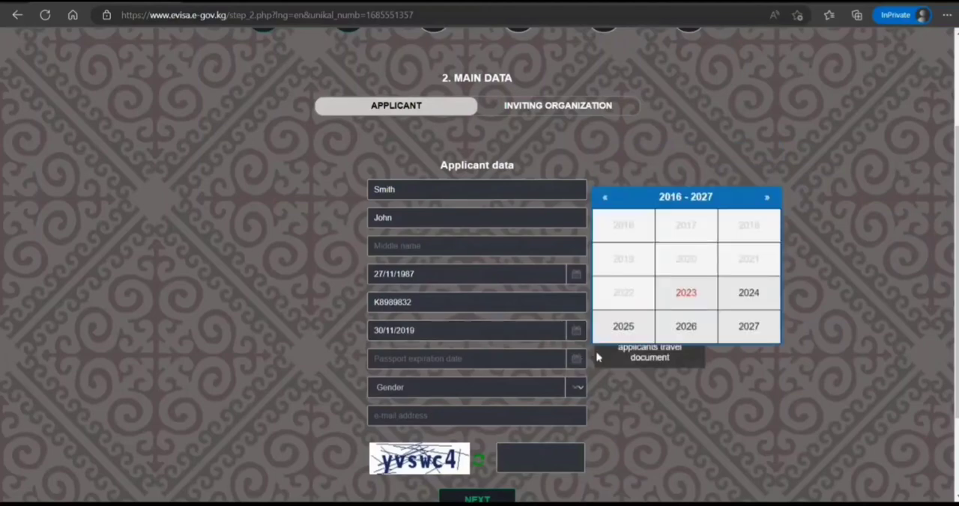
left_click(767, 198)
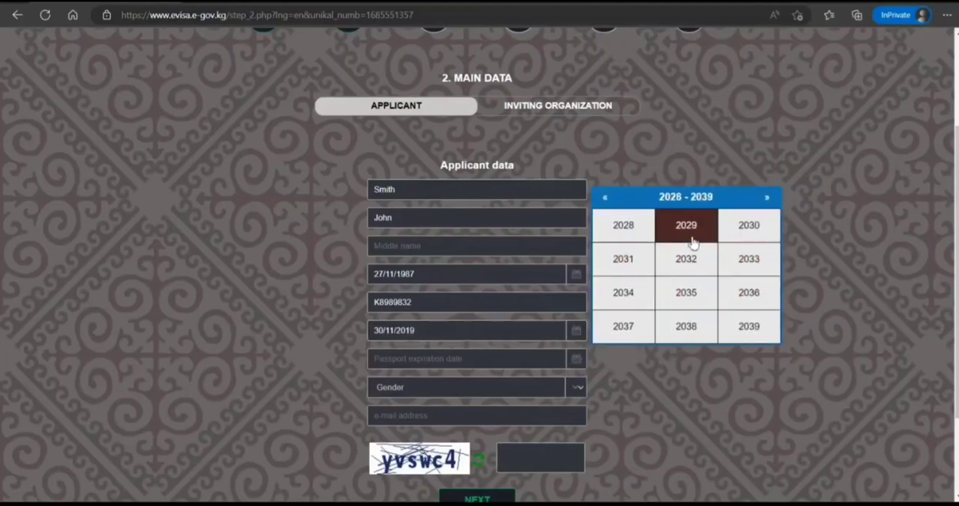
left_click(687, 238)
left_click(685, 327)
left_click(634, 321)
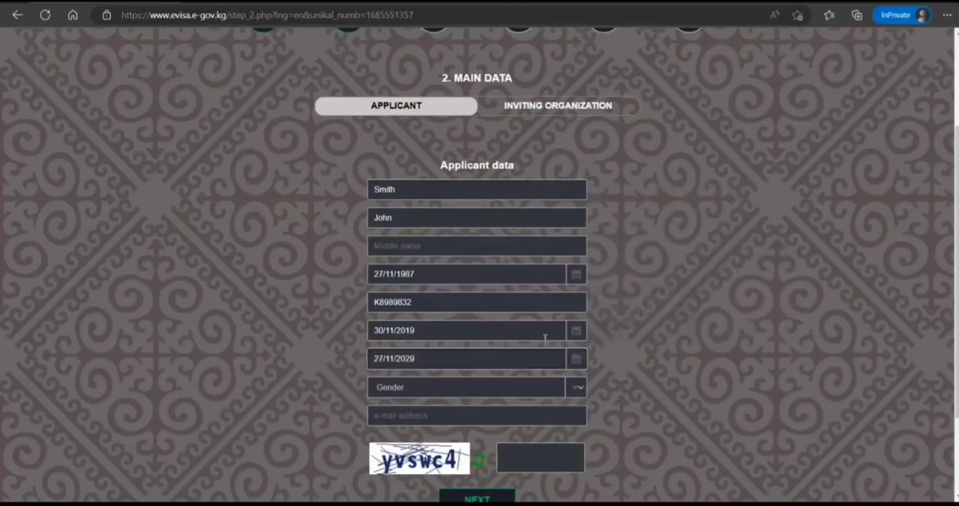
Step: Select the applicant's gender and open the e-mail address field for entry
scroll(407, 322, "down", 3)
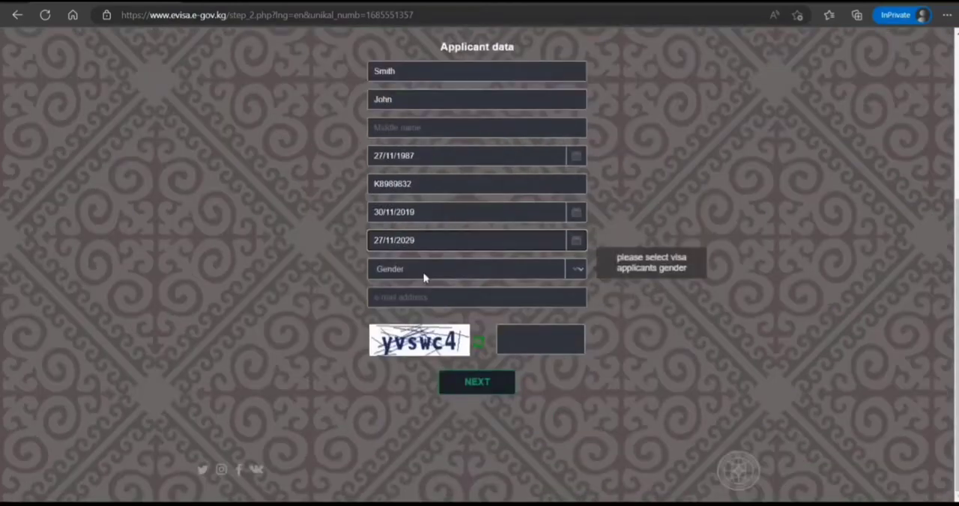
left_click(423, 275)
left_click(411, 302)
left_click(387, 303)
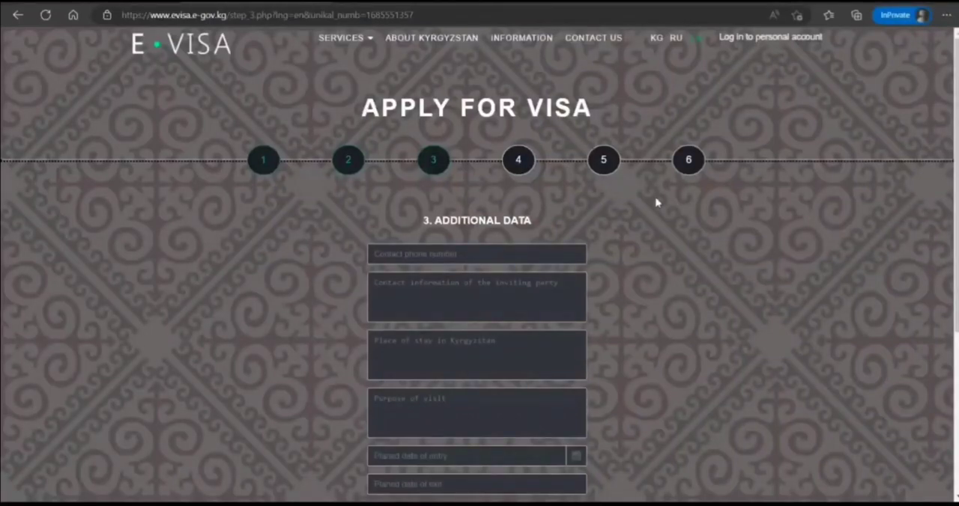
Step: Enter the applicant's contact phone number in the additional data
scroll(589, 231, "down", 1)
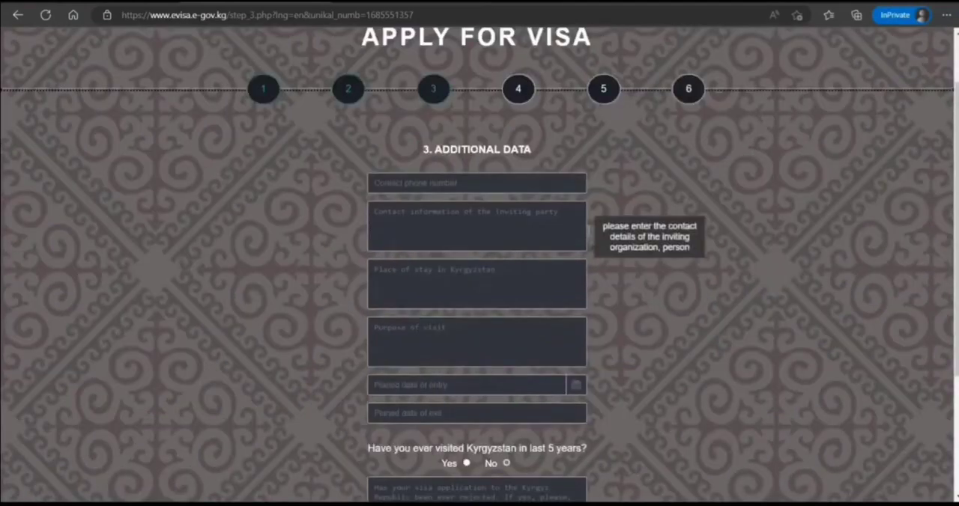
left_click(525, 191)
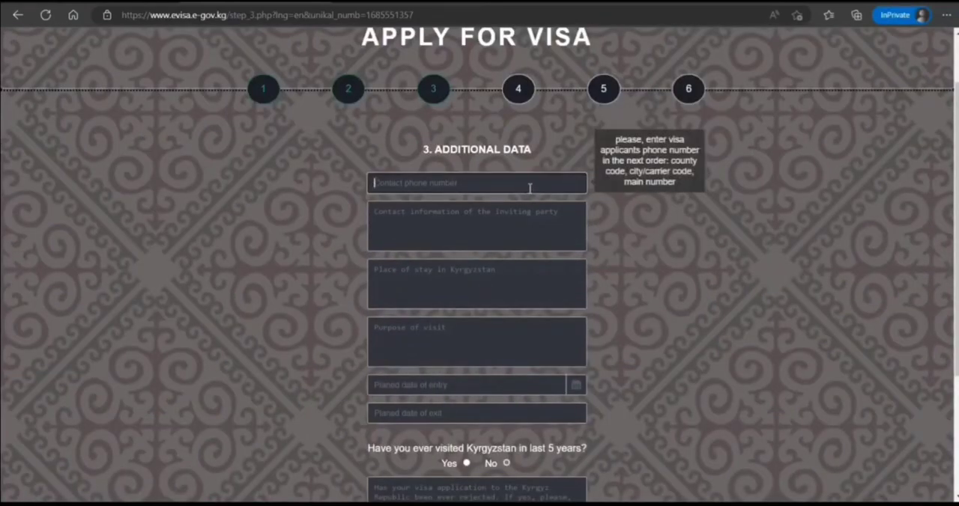
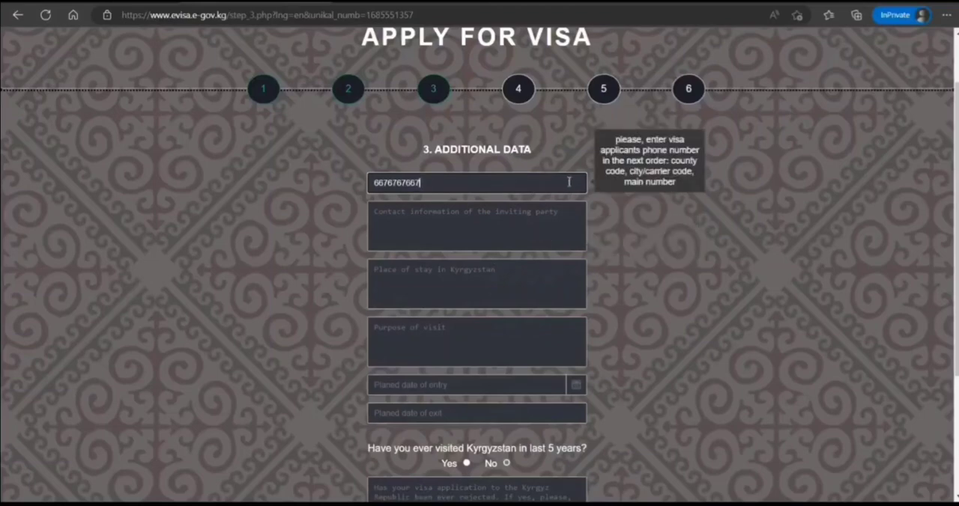
Step: Fill in the place of stay in Kyrgyzstan and the inviting party's contact information with placeholder text
left_click(538, 226)
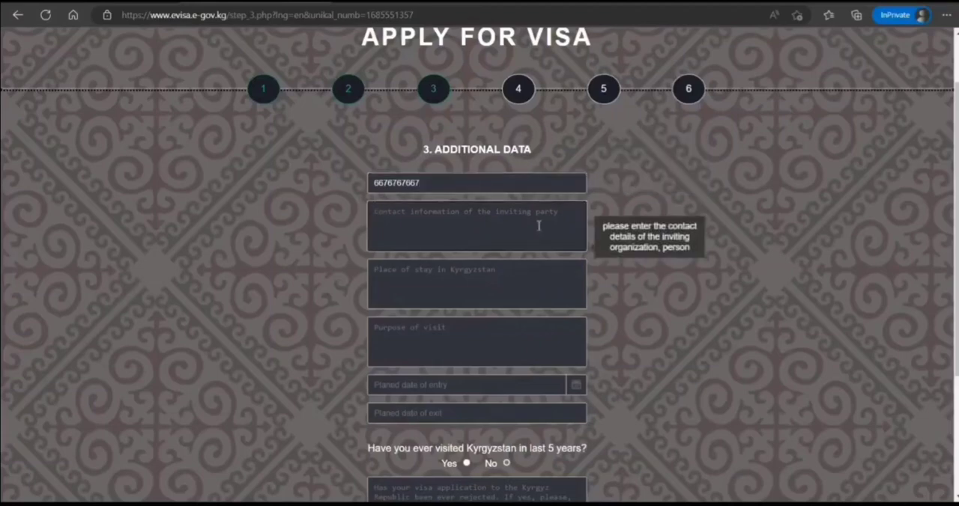
left_click(512, 278)
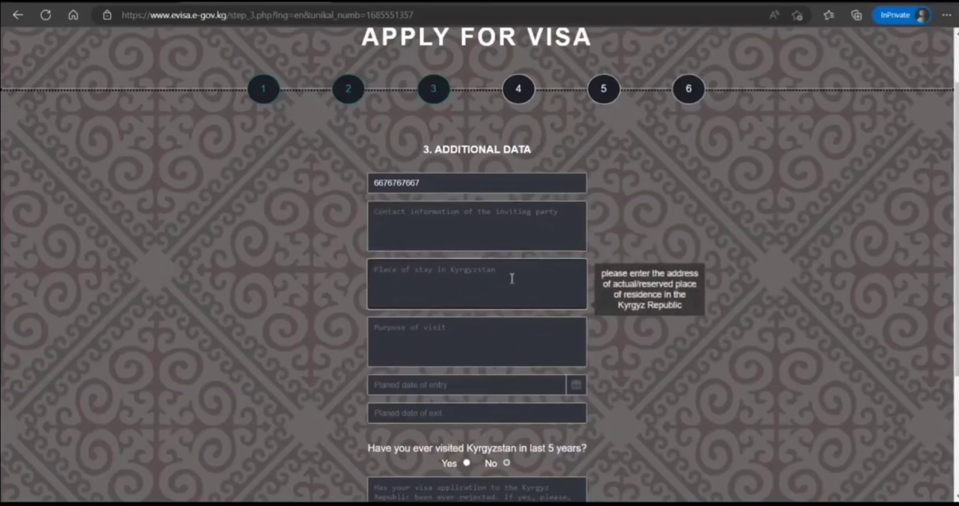
type("hgngnhgngngfnhgn")
left_click(486, 208)
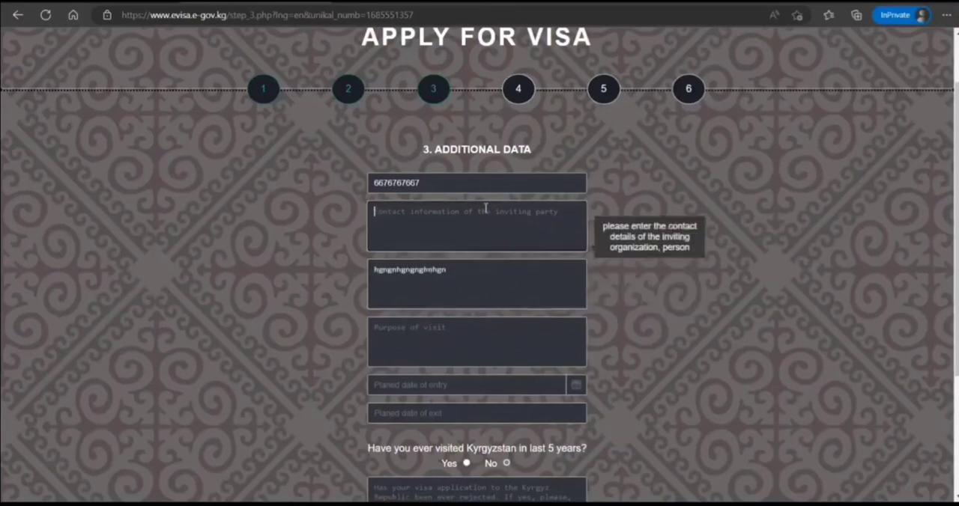
type("ghjhgmnghmnhgnhgn")
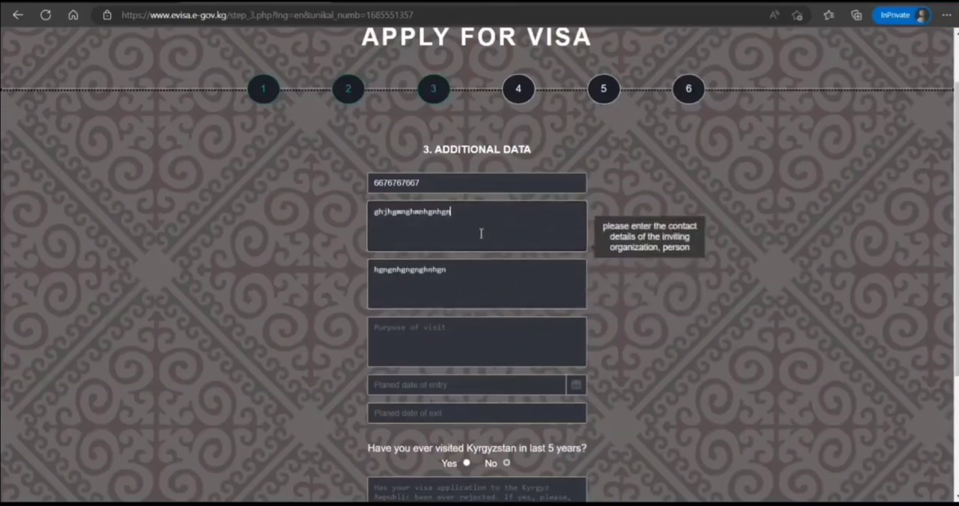
Step: Enter Tourism as the purpose of visit
left_click(489, 344)
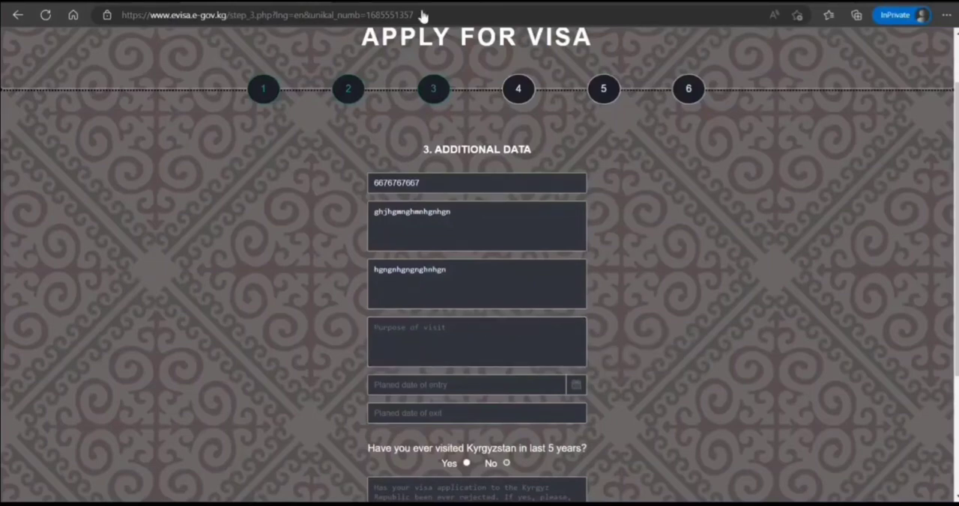
left_click(379, 334)
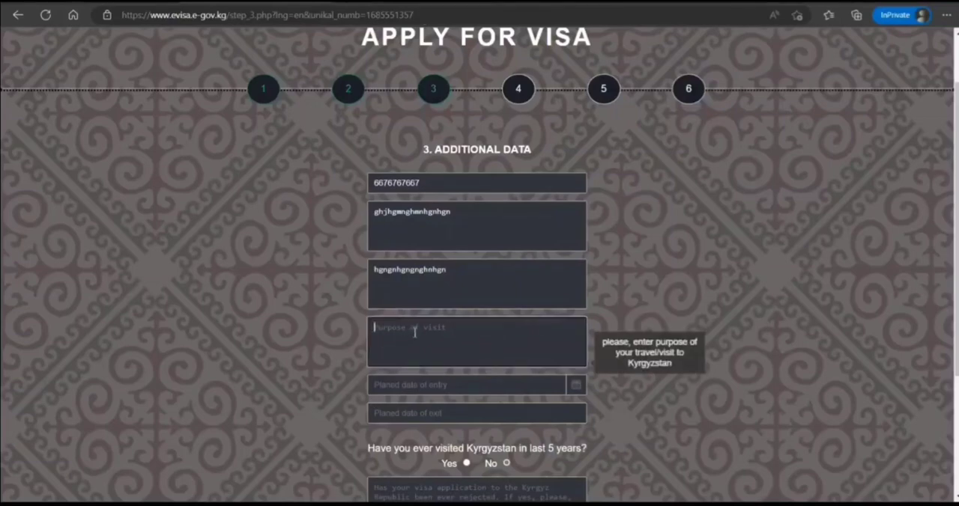
type("Tourism")
Step: Set the planned date of entry to 12/07/2023
left_click(430, 385)
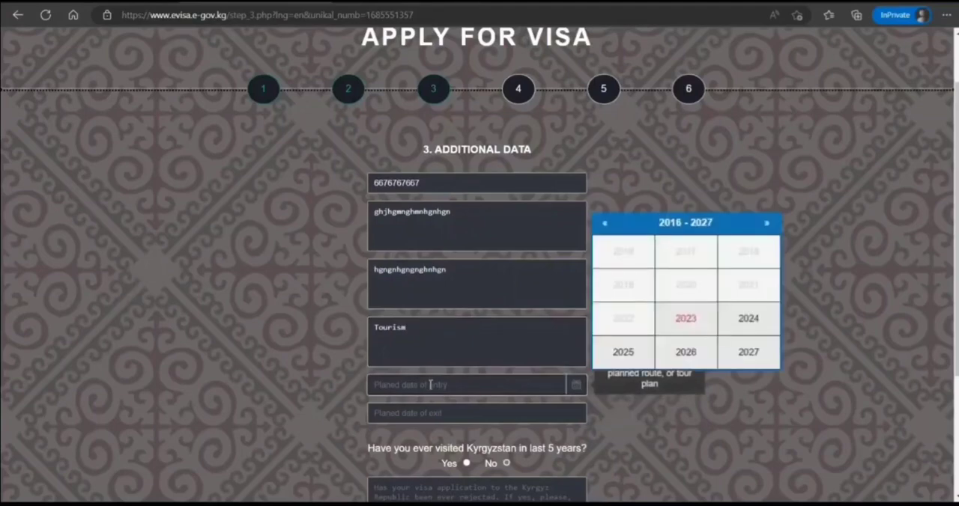
left_click(681, 331)
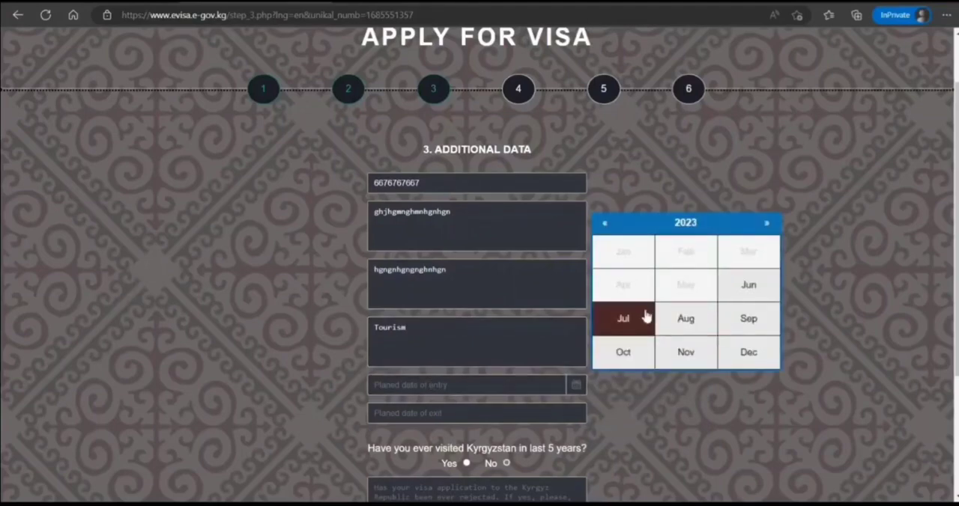
left_click(645, 318)
left_click(659, 302)
Step: Set the planned date of exit to 31/08/2023
scroll(568, 351, "down", 2)
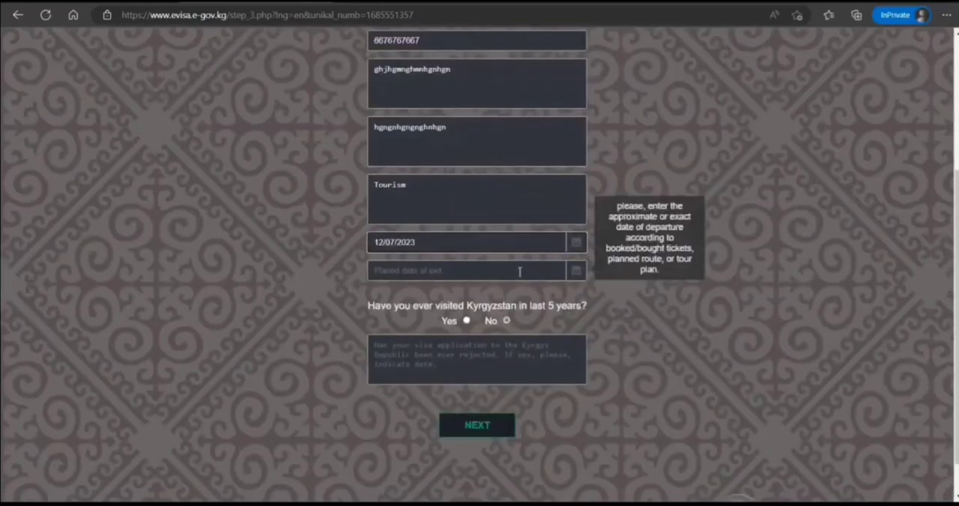
left_click(520, 270)
left_click(683, 219)
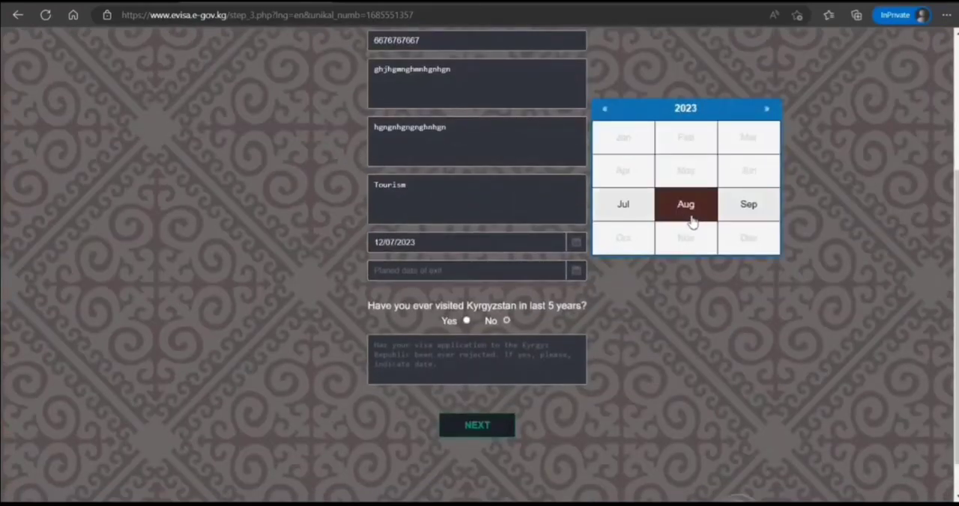
left_click(686, 216)
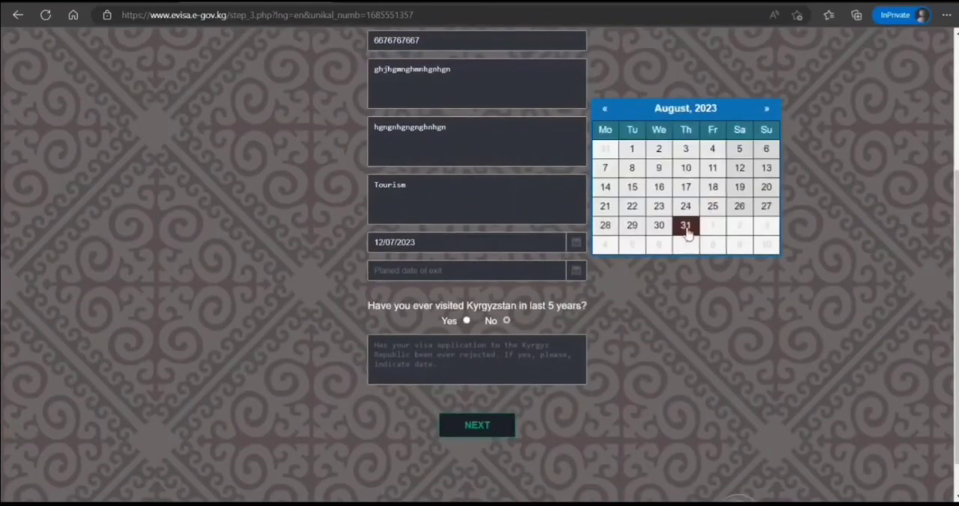
left_click(685, 226)
Step: Try No for having visited Kyrgyzstan in the last 5 years and return the answer to Yes
scroll(512, 301, "down", 1)
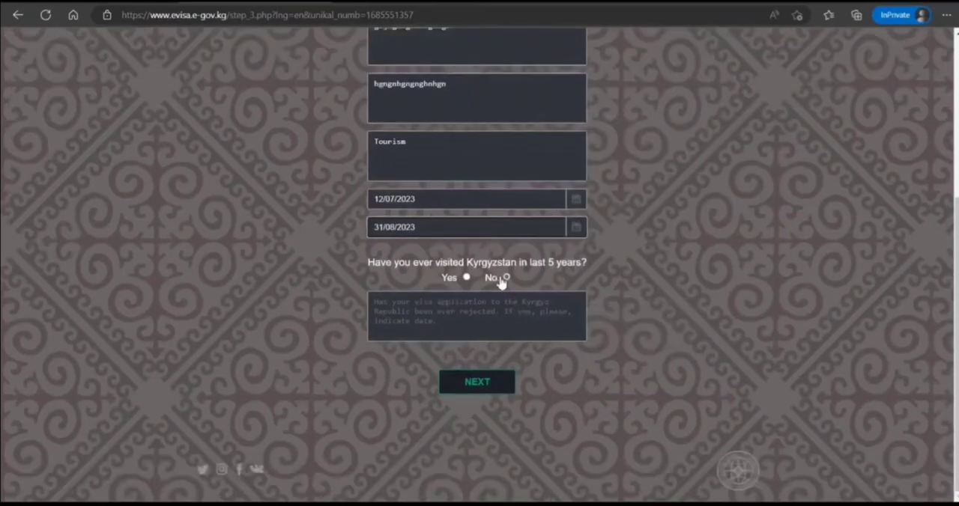
left_click(507, 278)
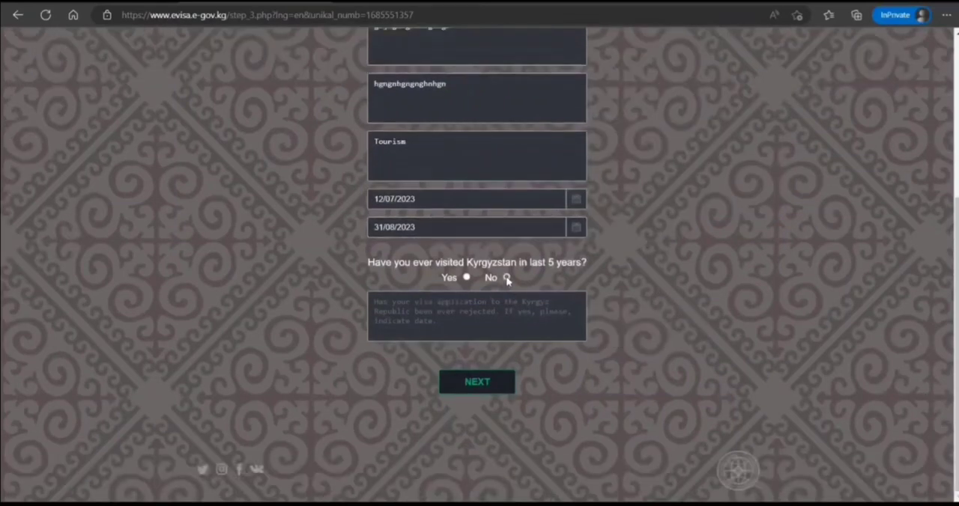
left_click(466, 278)
Step: Try submitting the additional data with the rejected-application field blank, and enter No in that field
left_click(480, 319)
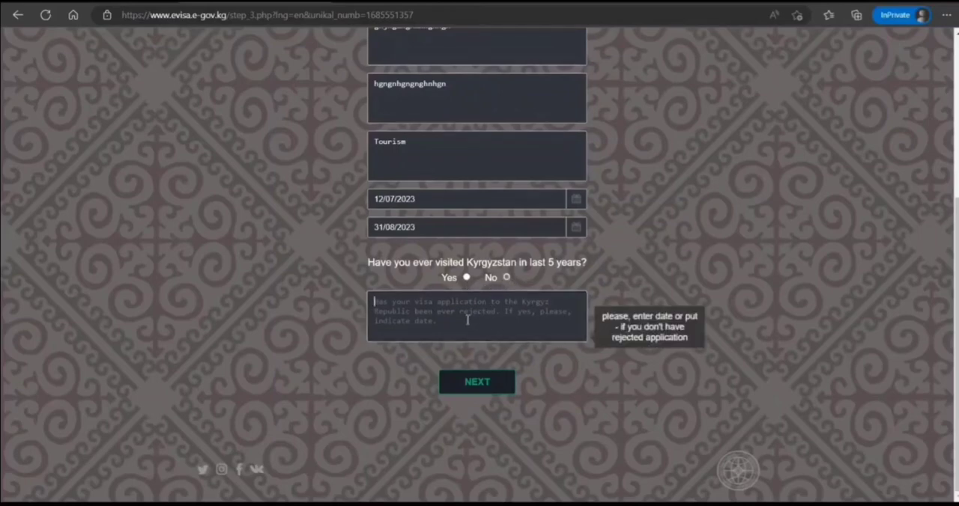
left_click(497, 388)
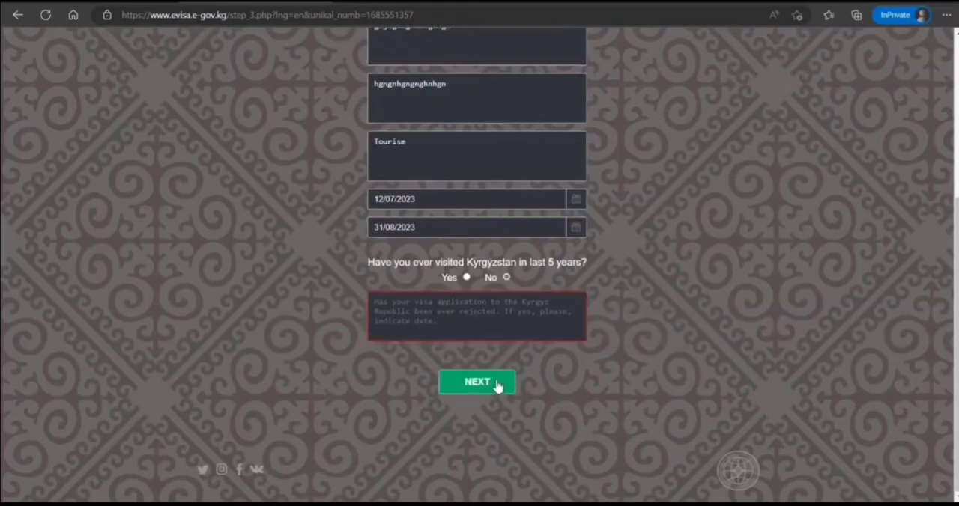
left_click(483, 324)
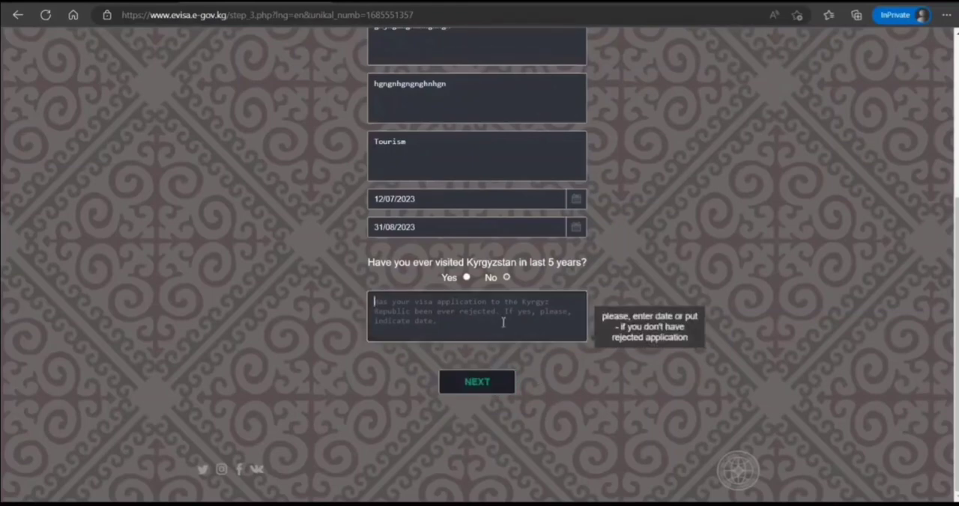
type("No")
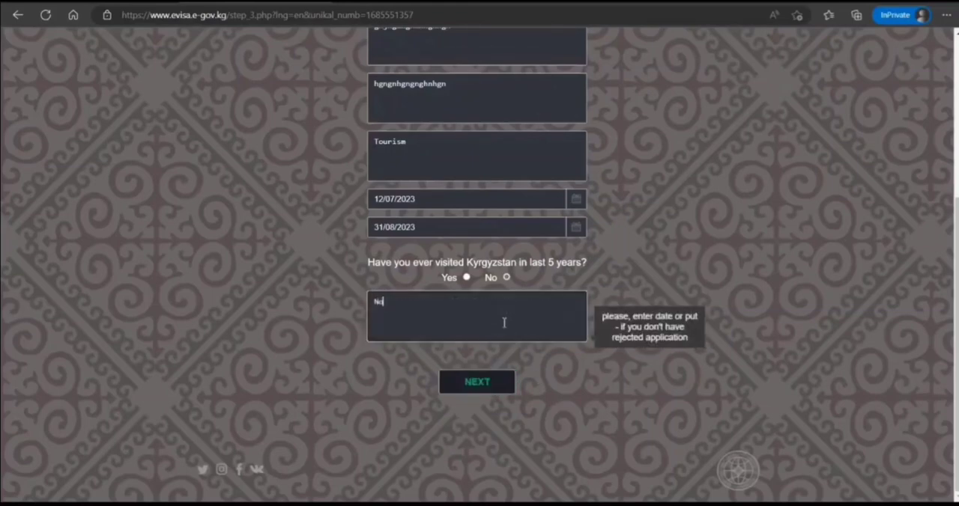
Step: Submit the additional data and review the photo, passport scan, resident card and other document uploads of the Photo & Documents stage
left_click(480, 385)
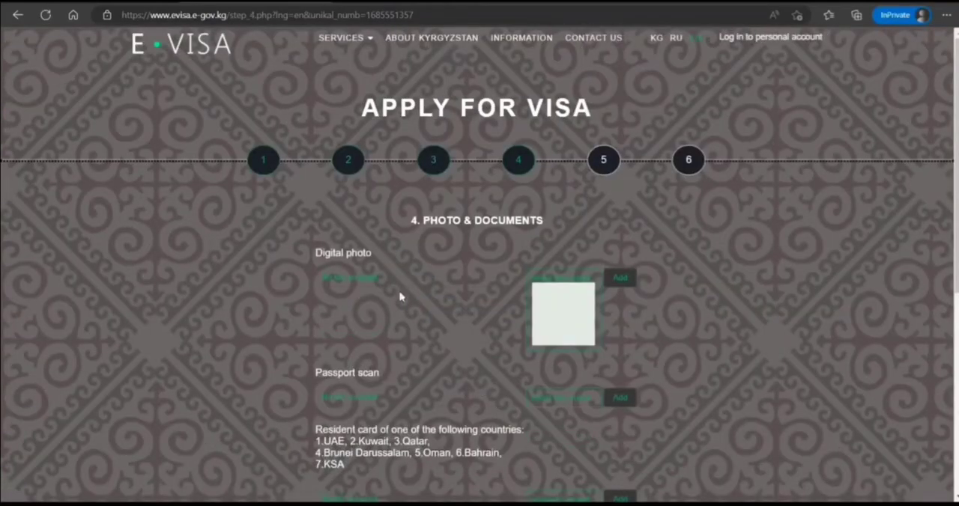
scroll(303, 299, "down", 2)
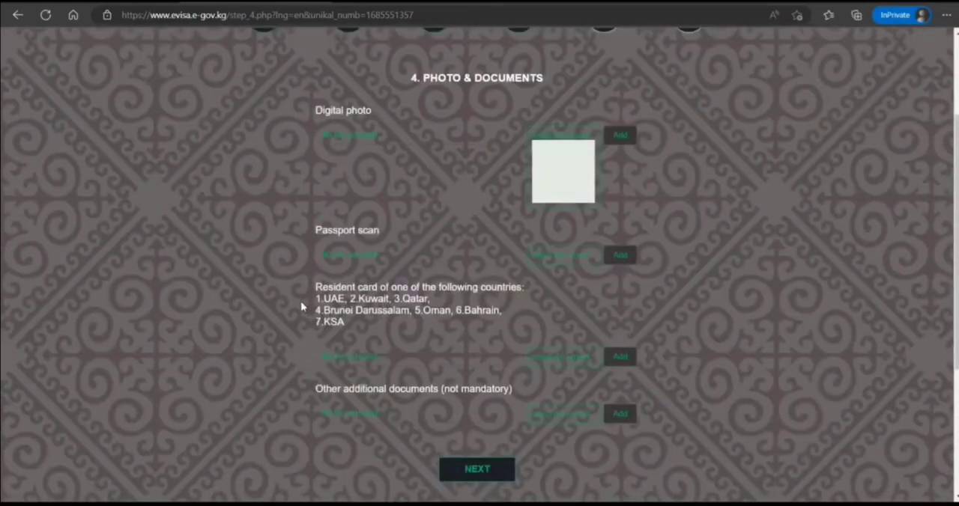
scroll(301, 305, "up", 2)
scroll(302, 303, "down", 2)
scroll(302, 302, "up", 1)
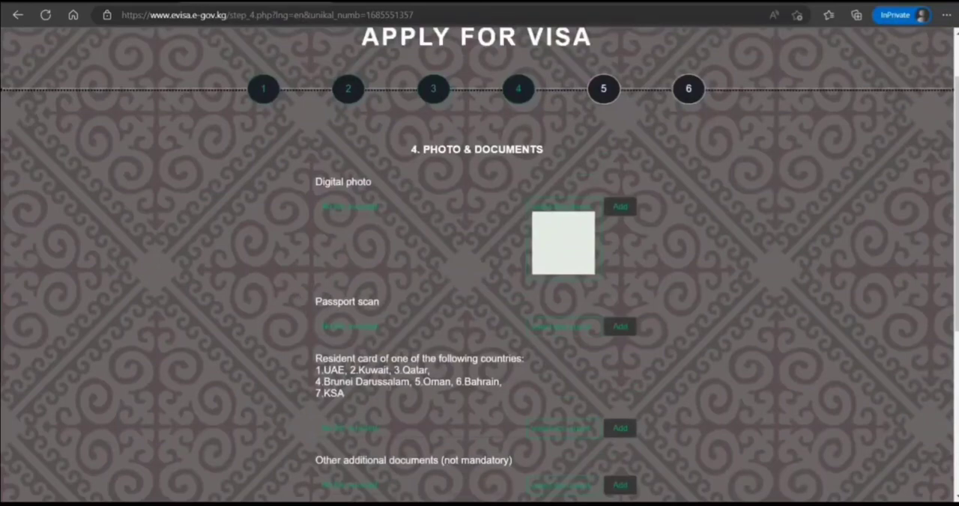
scroll(367, 392, "down", 2)
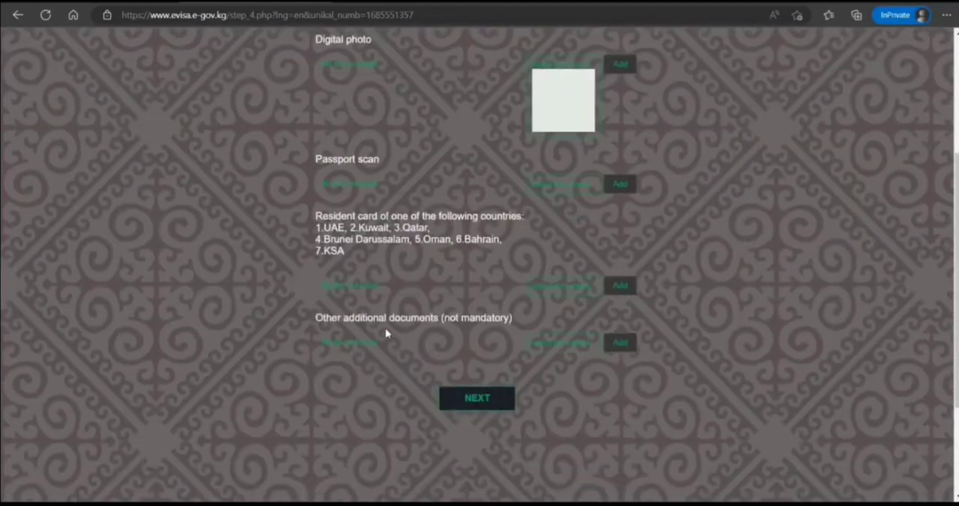
Step: Review the applicant details and additional information in the Preview & Confirmation stage
scroll(365, 373, "up", 3)
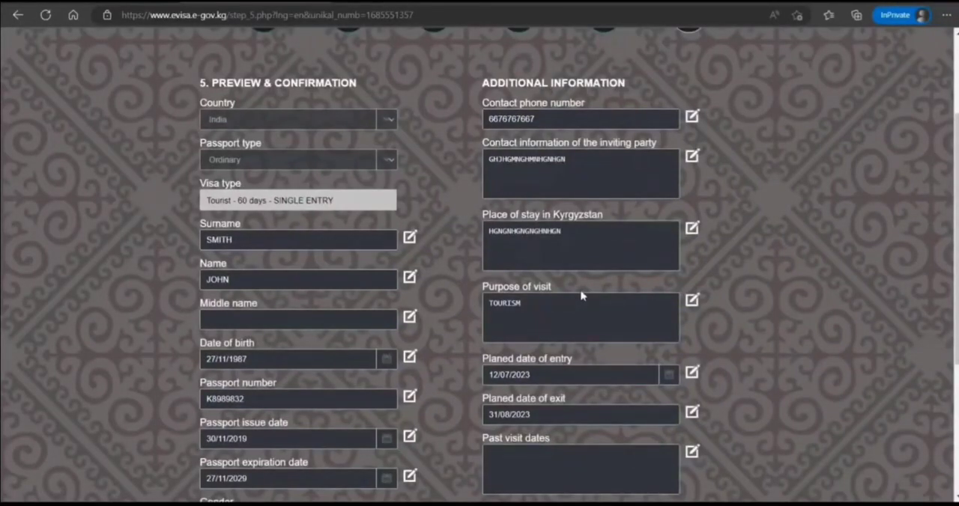
scroll(582, 295, "up", 1)
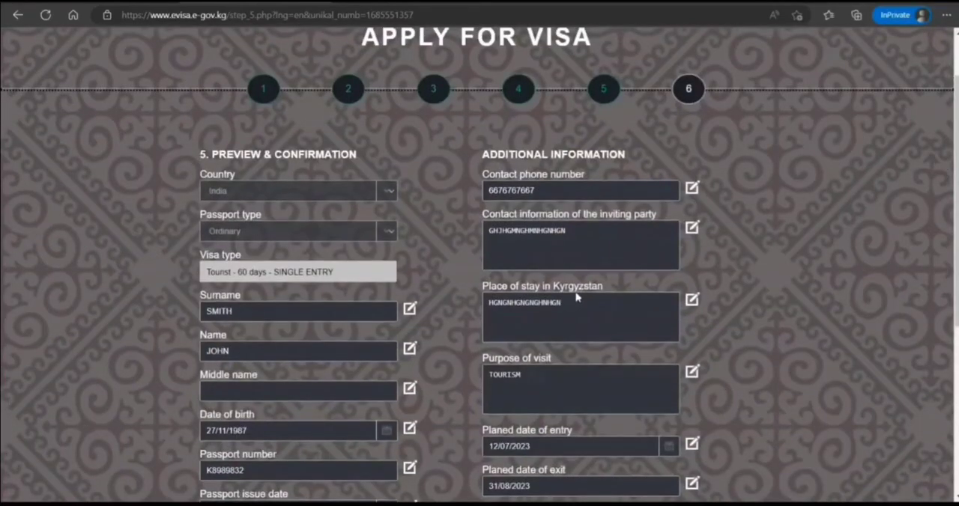